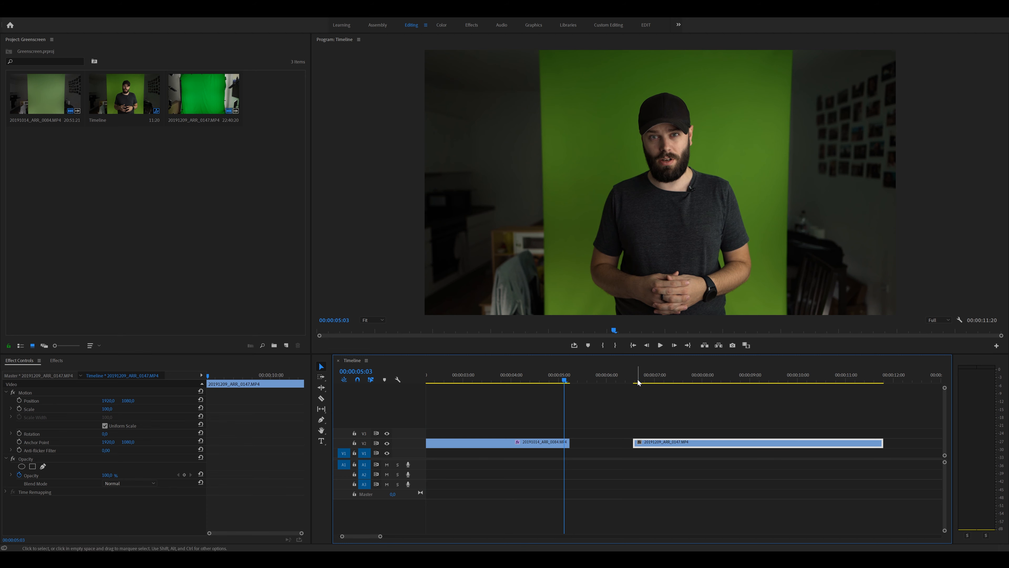
# Play back the second green-screen clip, 20191209_ARR_0147.MP4, and park the playhead at 00:00:11:08
pyautogui.press('space')
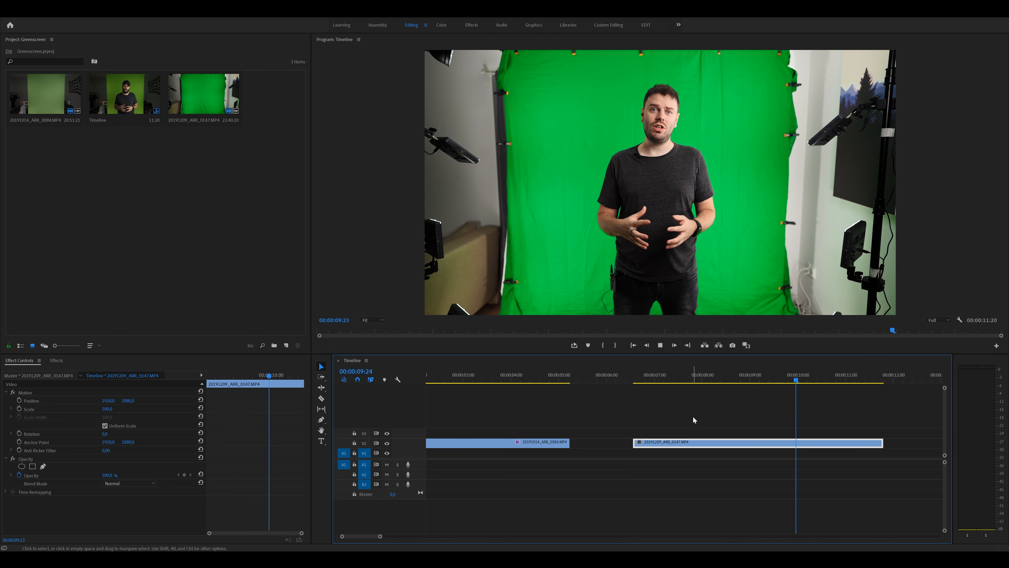
pyautogui.press('space')
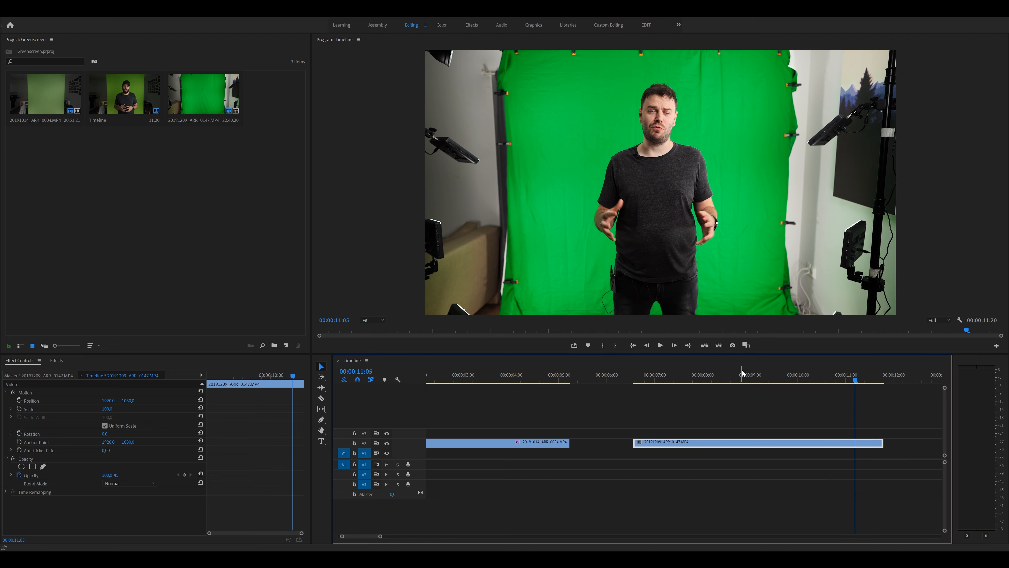
pyautogui.click(860, 381)
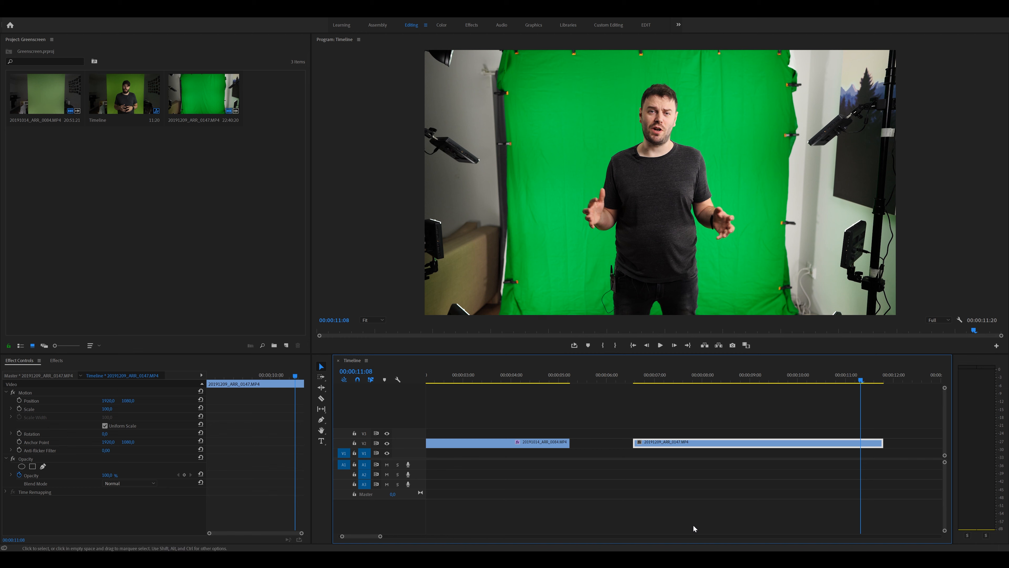
# Move the playhead to 00:00:01:16 and apply the Crop effect to the first green-screen clip on V2
pyautogui.moveTo(371, 536); pyautogui.dragTo(346, 538)
pyautogui.click(445, 377)
pyautogui.click(433, 381)
pyautogui.moveTo(433, 383); pyautogui.dragTo(504, 378)
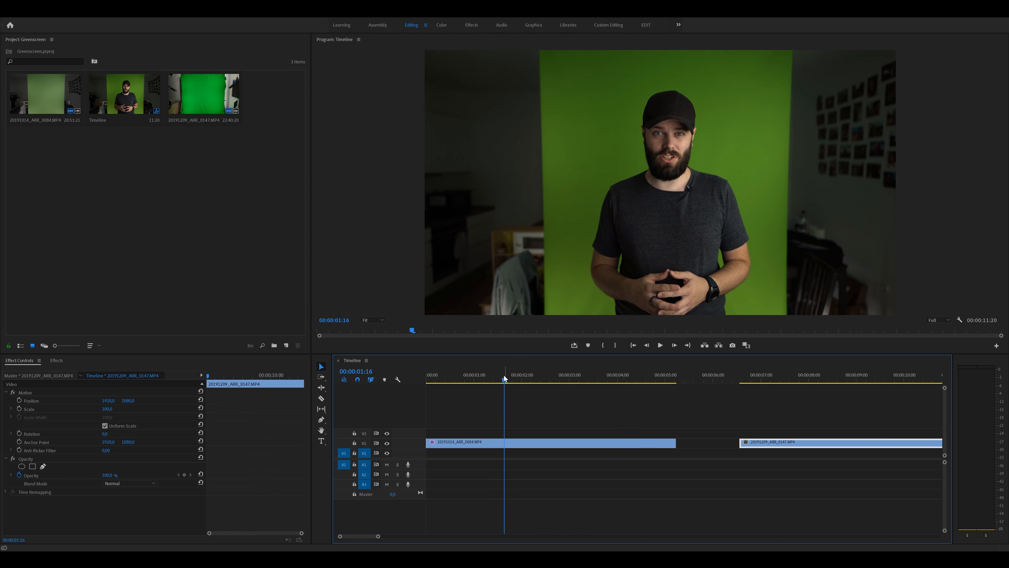
pyautogui.click(58, 360)
pyautogui.click(9, 368)
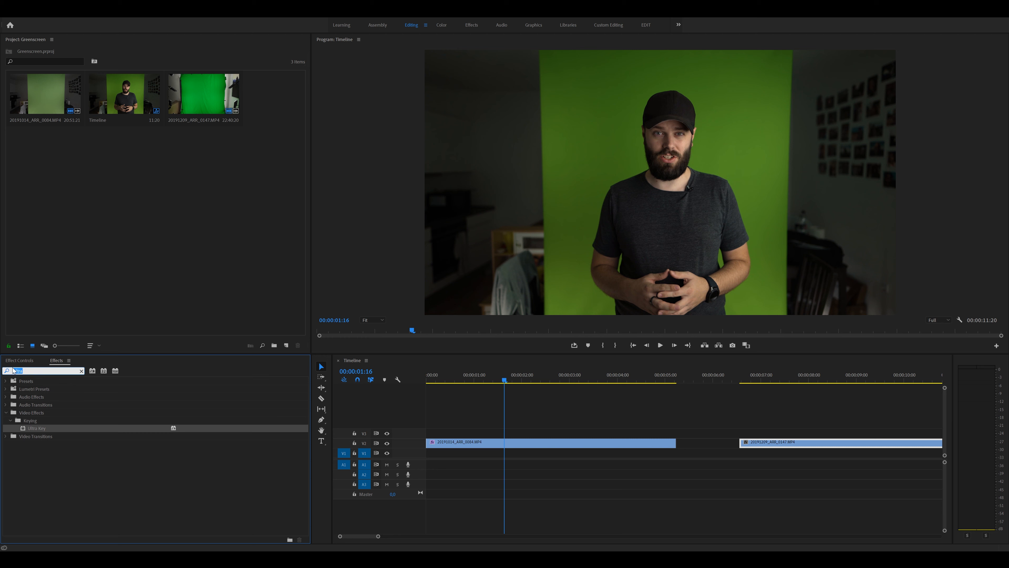
pyautogui.write('crop')
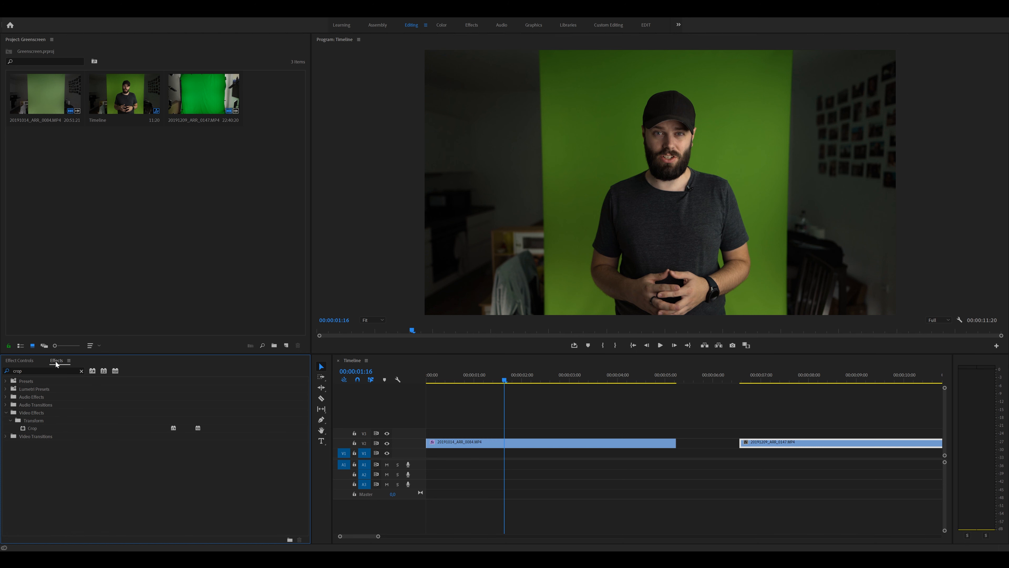
pyautogui.click(36, 371)
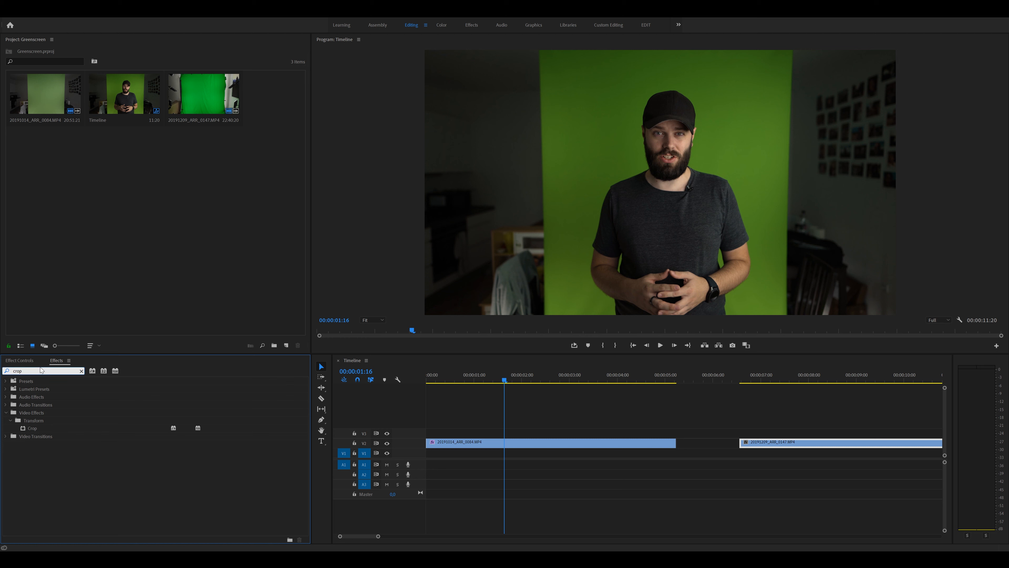
pyautogui.moveTo(31, 428); pyautogui.dragTo(459, 446)
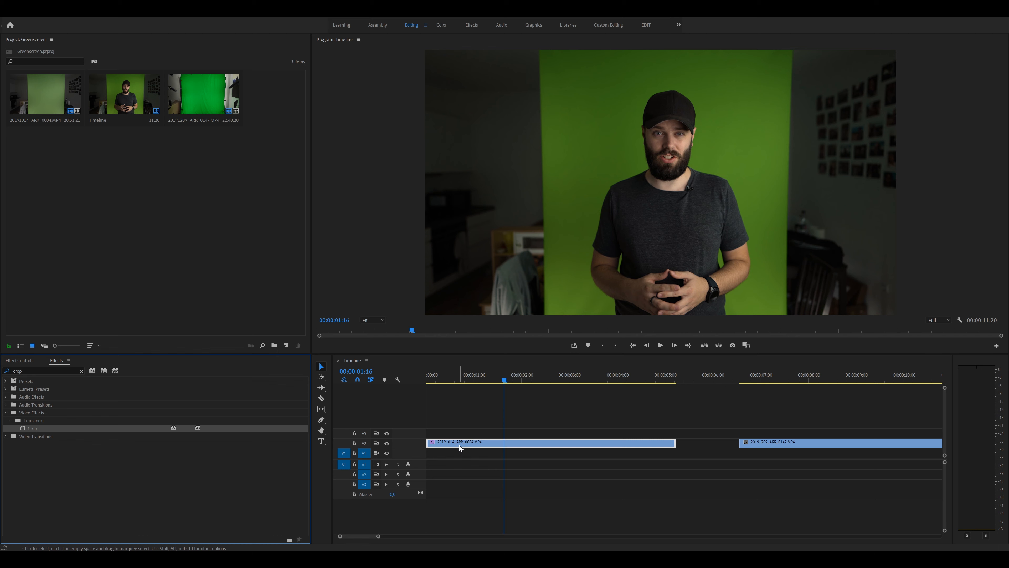
# Crop the first clip to the green backdrop, about 26% off the left, 24% off the right and 2% off the top
pyautogui.click(16, 362)
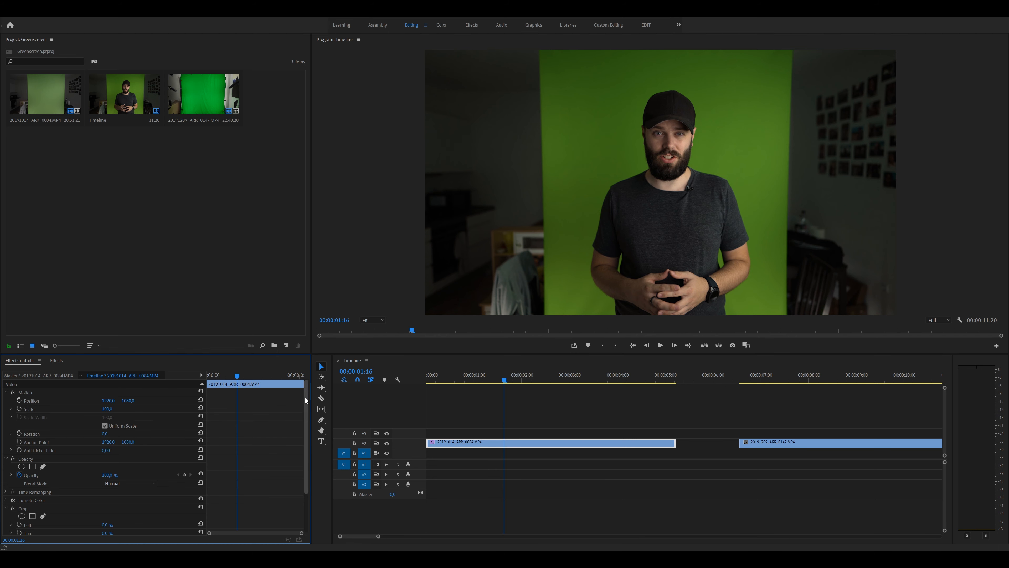
pyautogui.moveTo(304, 396); pyautogui.dragTo(284, 451)
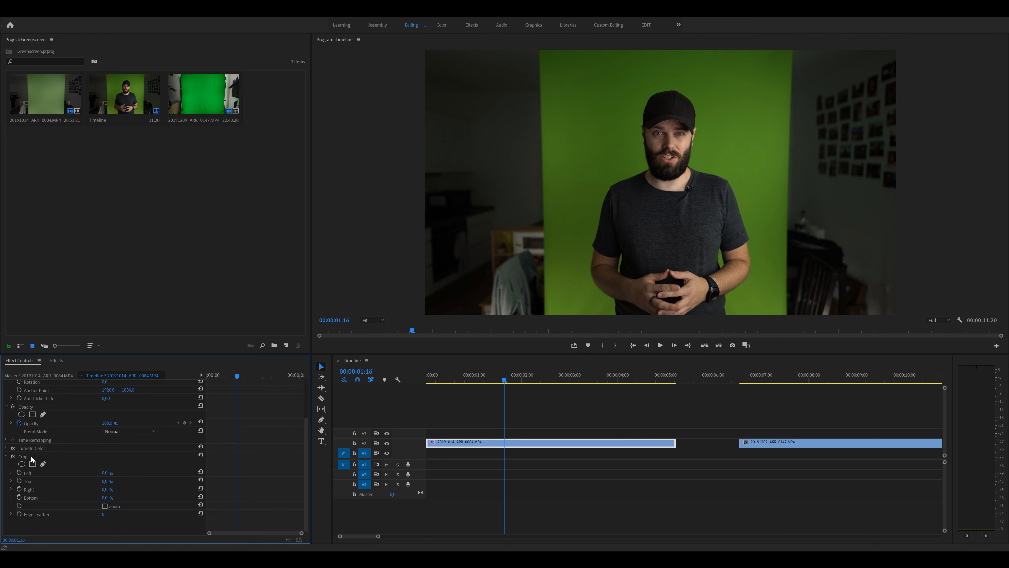
pyautogui.click(24, 458)
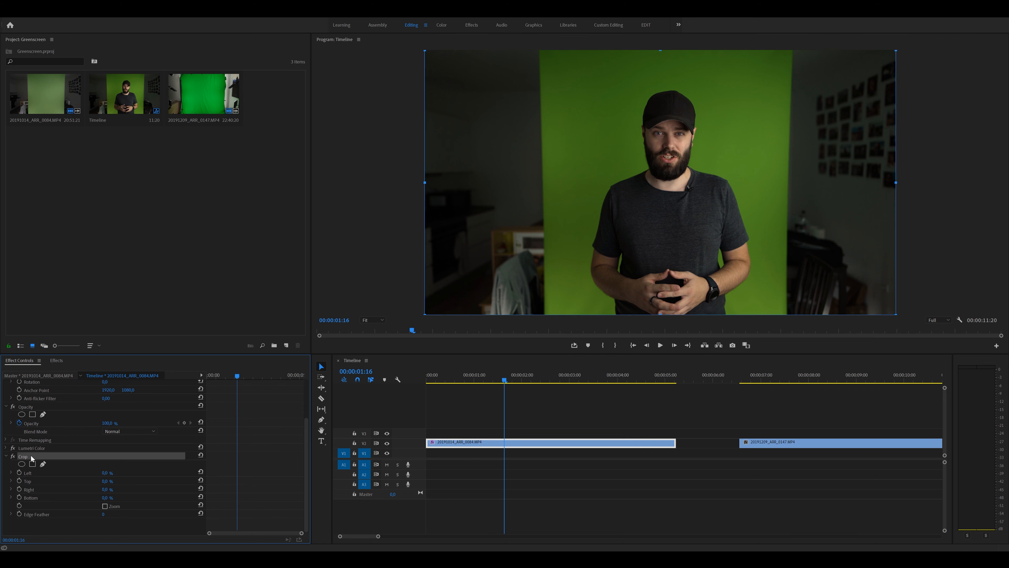
pyautogui.moveTo(424, 190); pyautogui.dragTo(547, 195)
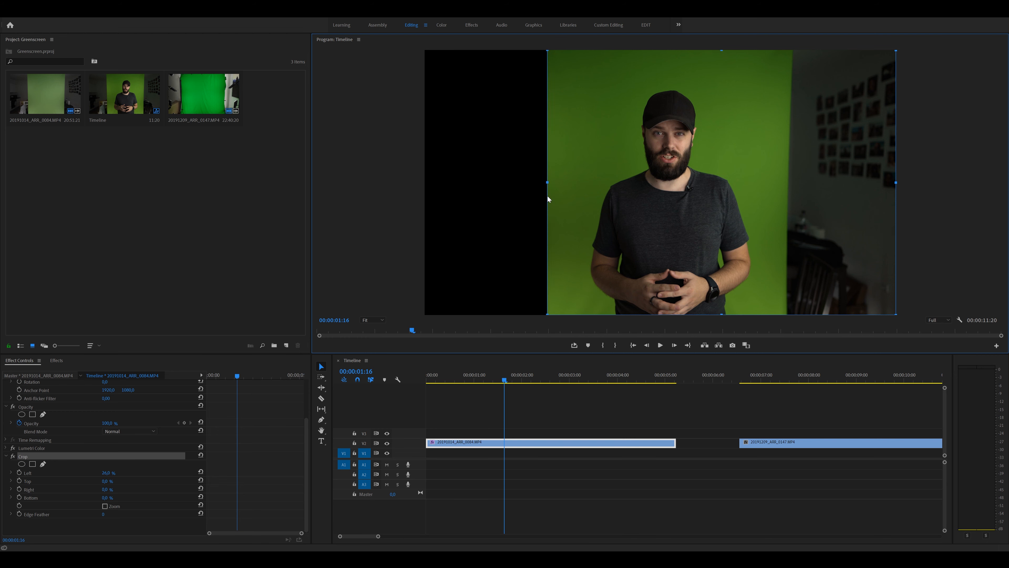
pyautogui.moveTo(899, 183); pyautogui.dragTo(784, 186)
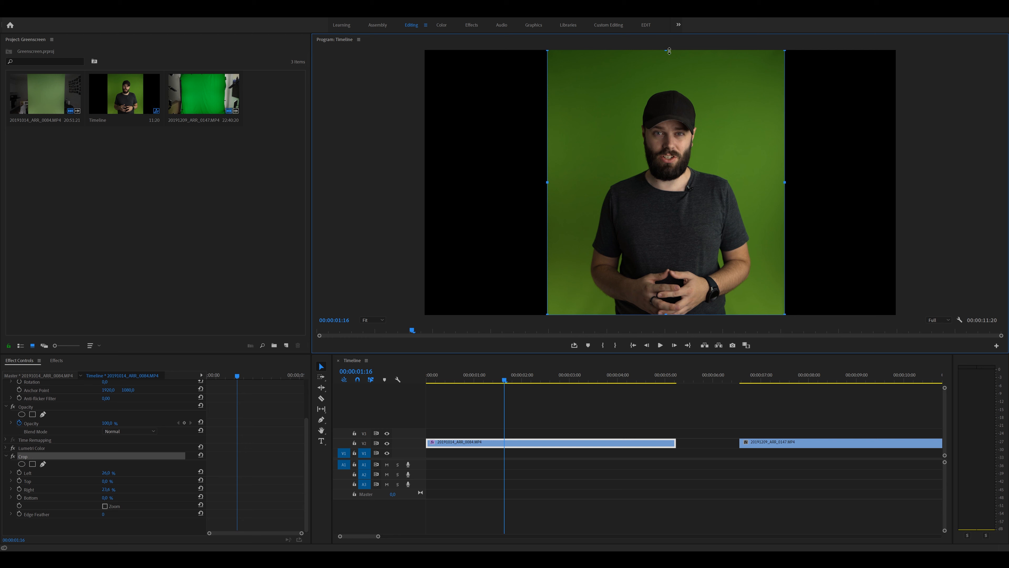
pyautogui.moveTo(669, 51); pyautogui.dragTo(670, 54)
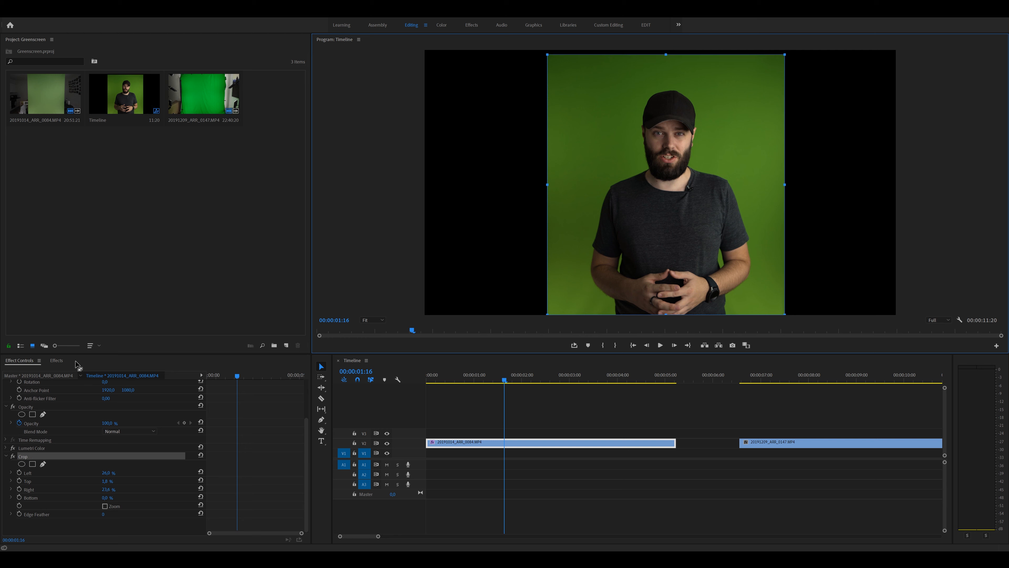
# Find the Ultra Key effect and apply it to the first green-screen clip
pyautogui.click(56, 360)
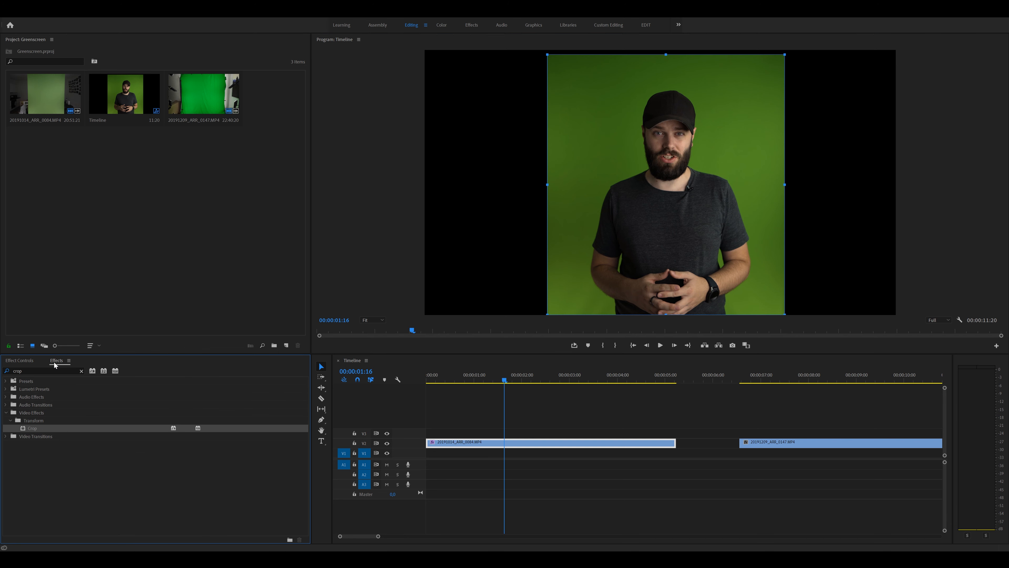
pyautogui.click(24, 370)
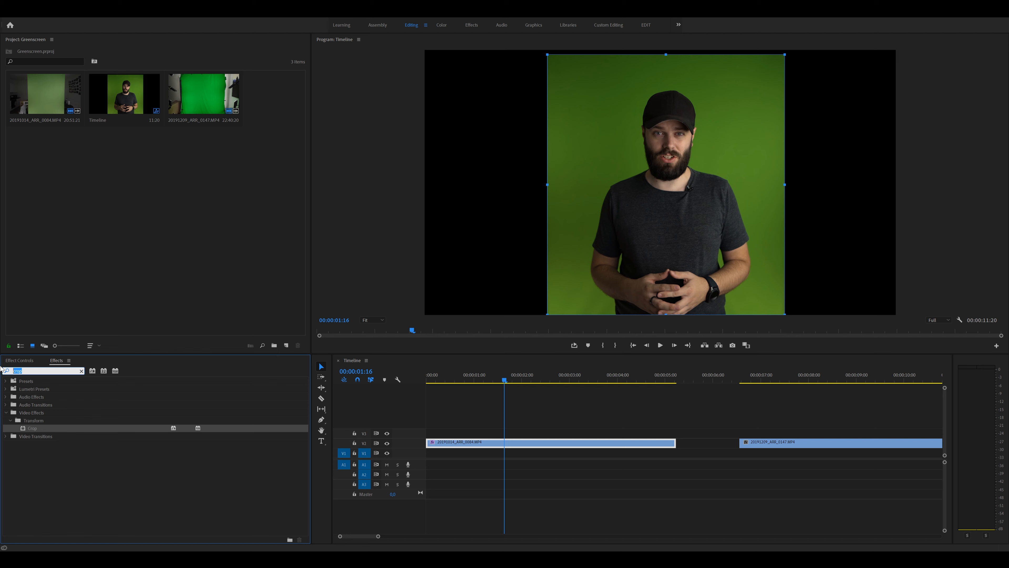
pyautogui.write('ultra')
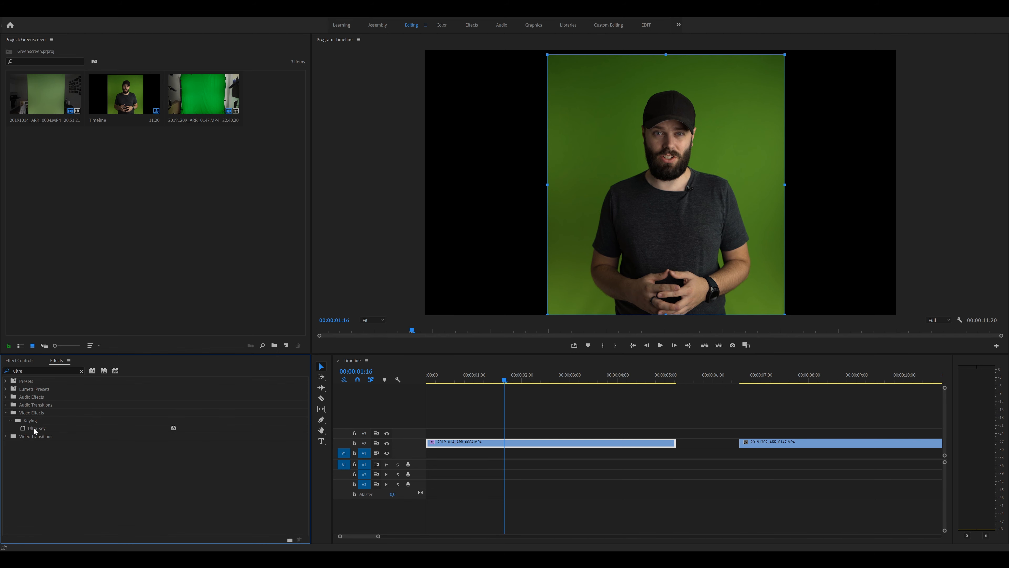
pyautogui.click(33, 428)
pyautogui.moveTo(33, 430); pyautogui.dragTo(450, 445)
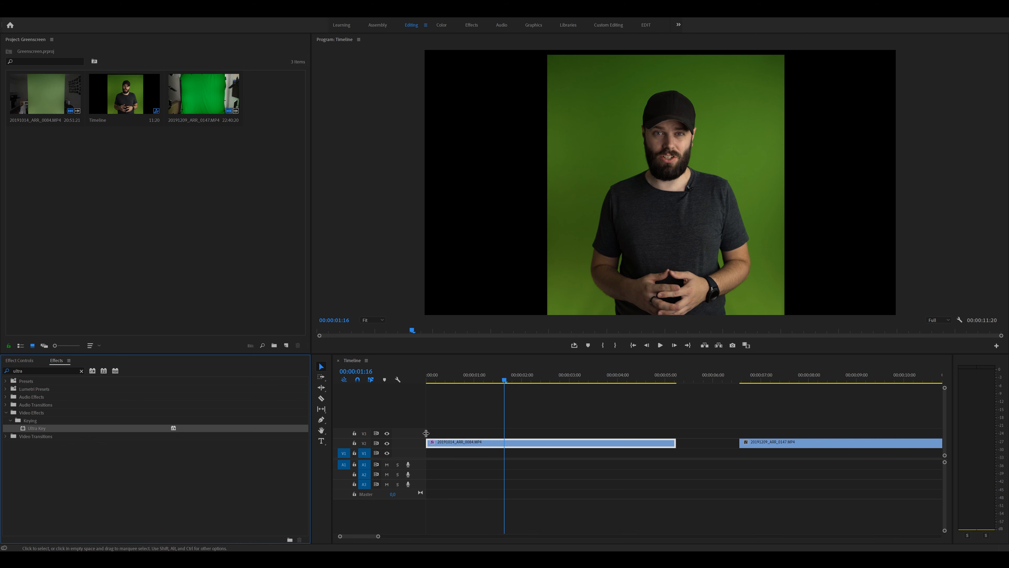
# Sample the green backdrop beside the man's neck as the Ultra Key's key color and expand its Matte Generation settings
pyautogui.click(25, 361)
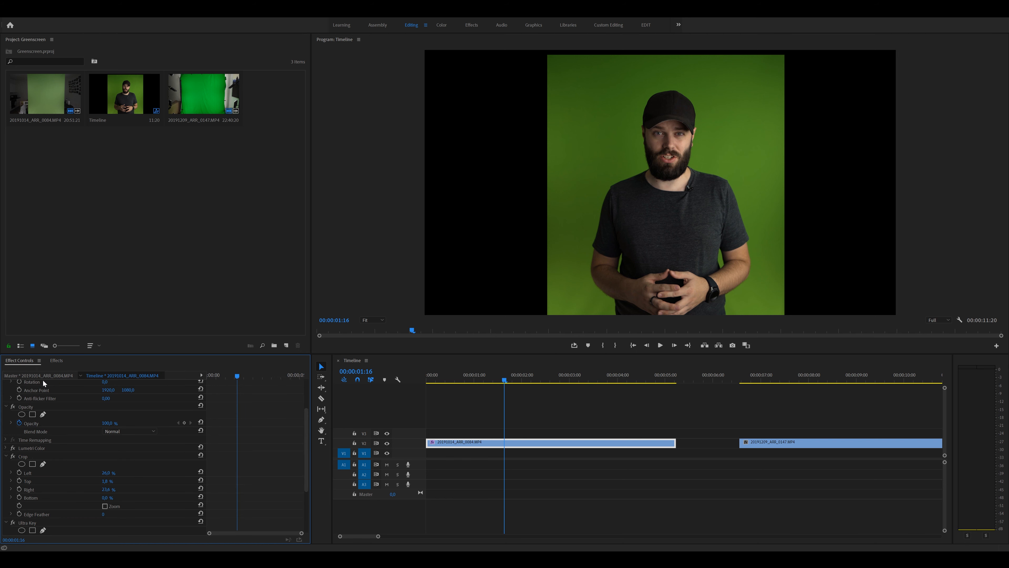
pyautogui.moveTo(308, 412); pyautogui.dragTo(304, 455)
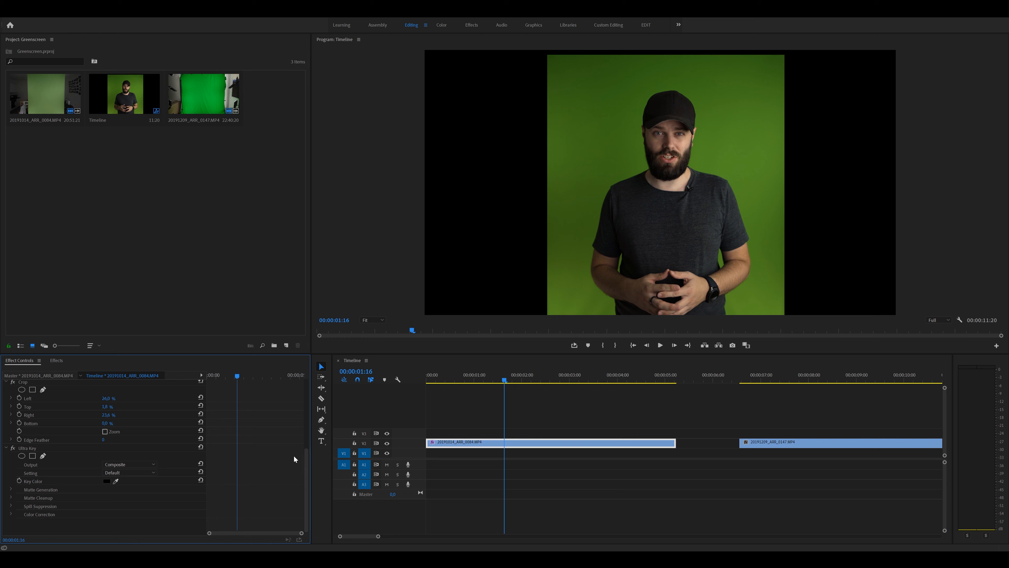
pyautogui.click(30, 449)
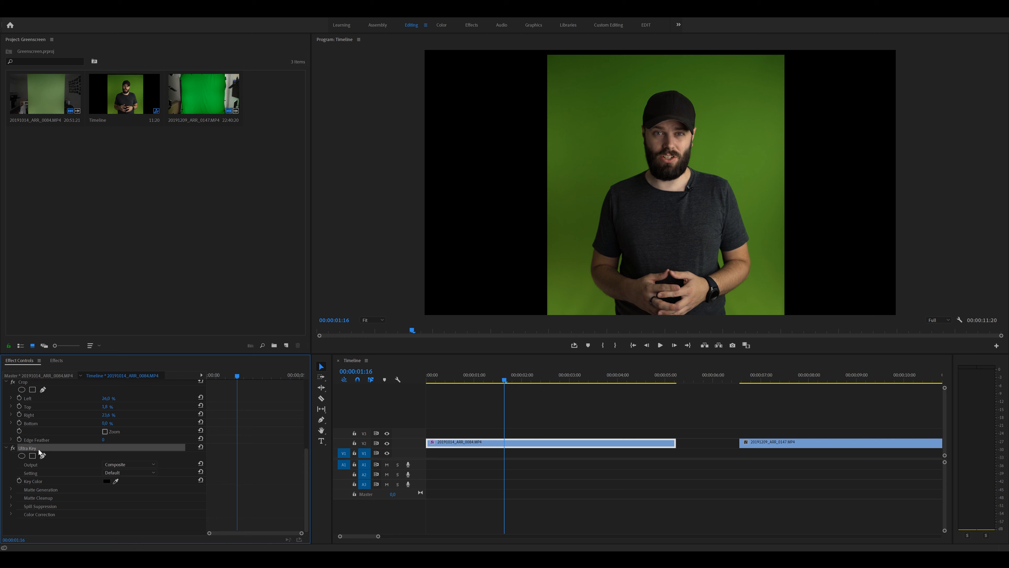
pyautogui.click(115, 482)
pyautogui.click(628, 174)
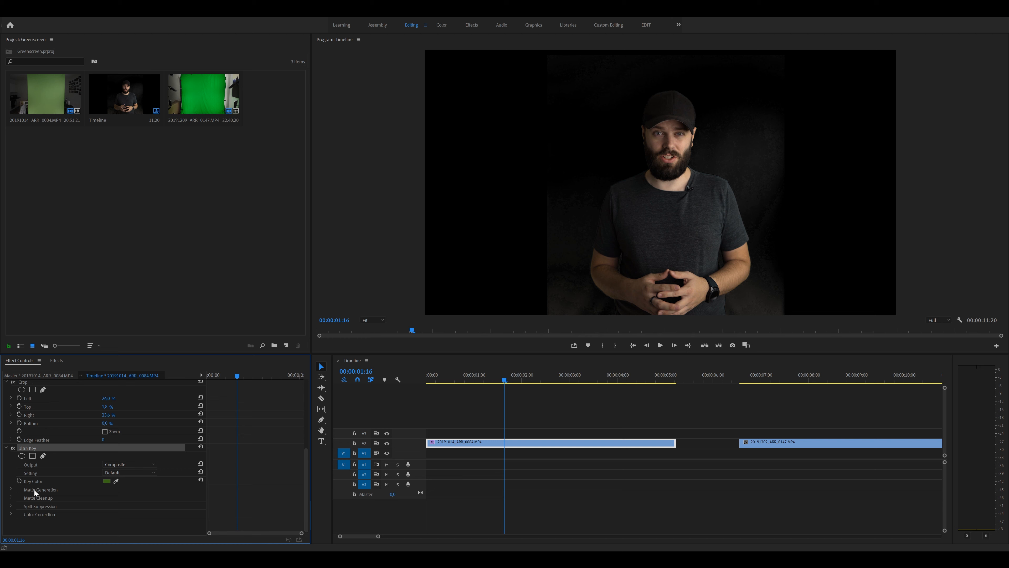
pyautogui.click(11, 490)
pyautogui.moveTo(305, 440); pyautogui.dragTo(302, 468)
pyautogui.click(39, 449)
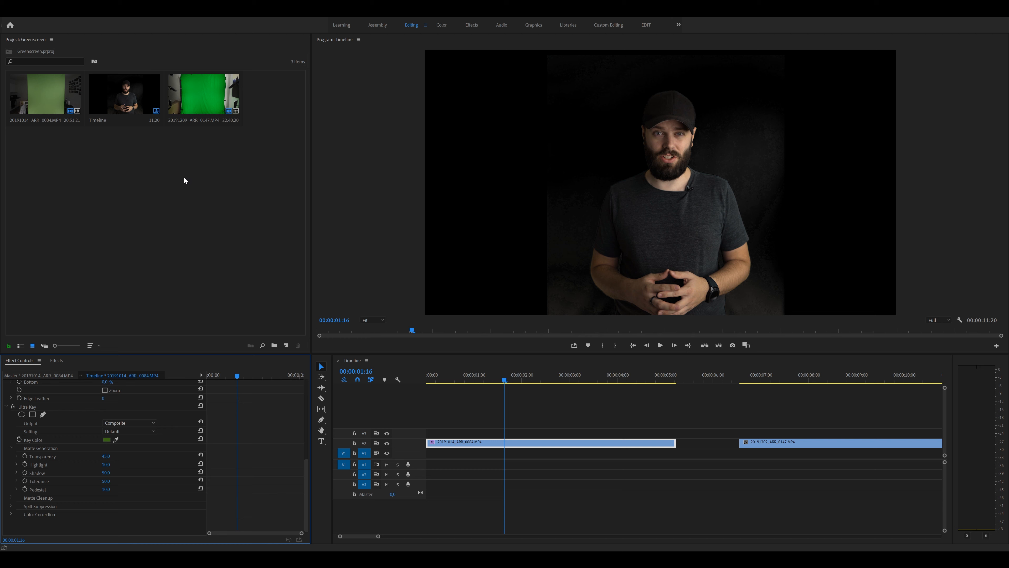
# Create a white 3840 × 2160 color matte in the project and name it Color Matte White
pyautogui.click(145, 172)
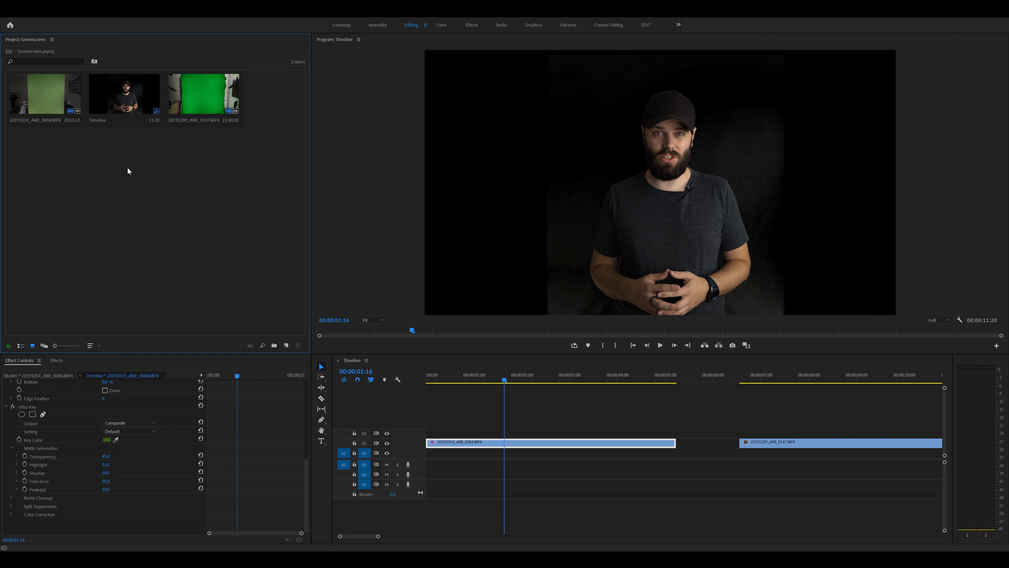
pyautogui.rightClick(150, 180)
pyautogui.moveTo(190, 210)
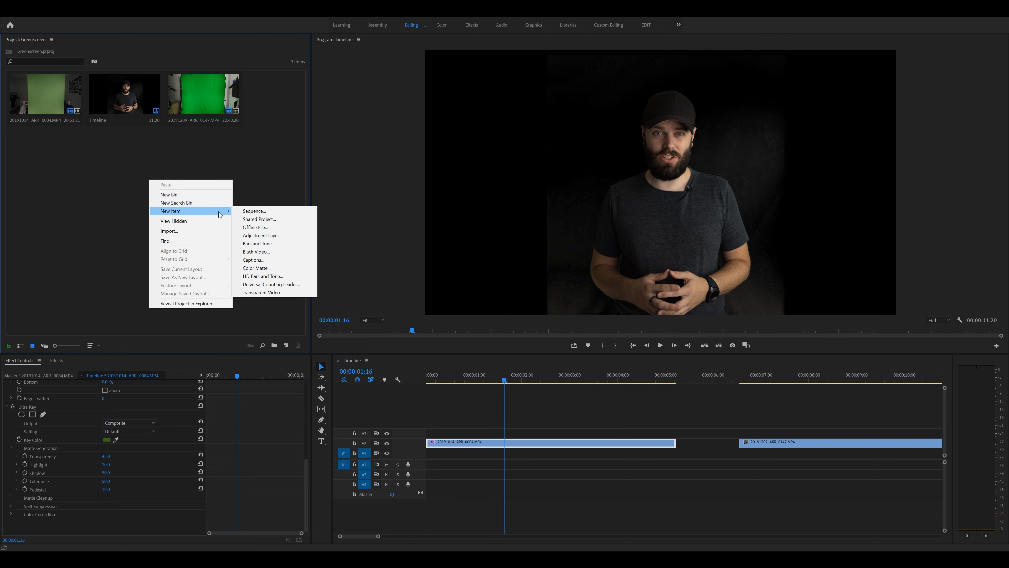
pyautogui.click(268, 269)
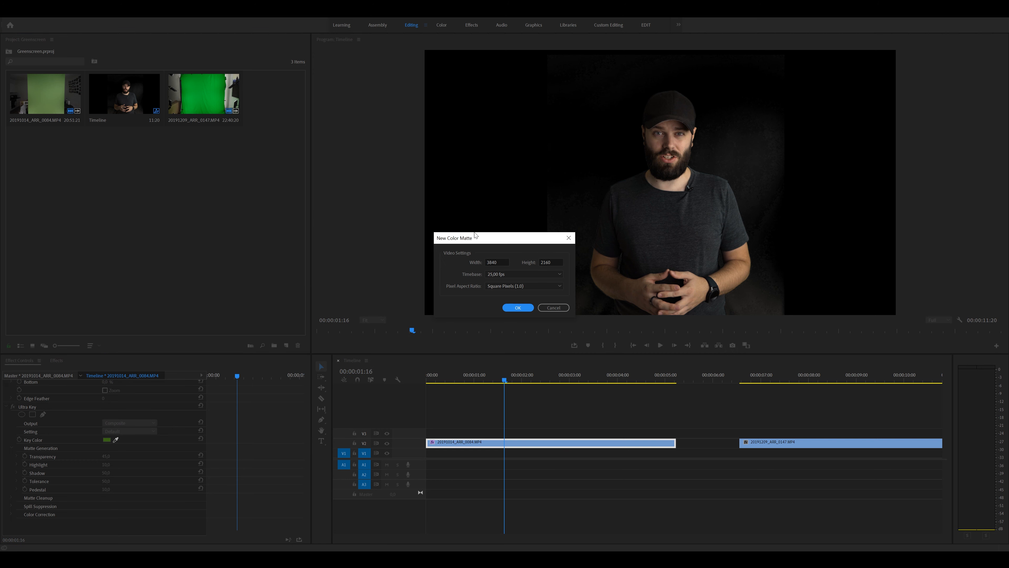
pyautogui.click(517, 307)
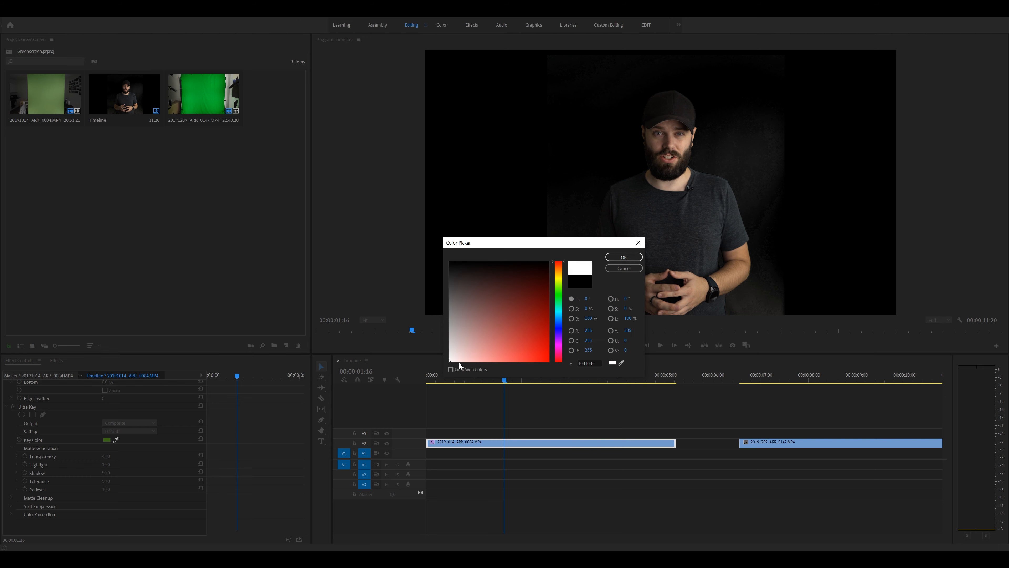
pyautogui.click(626, 258)
pyautogui.click(513, 279)
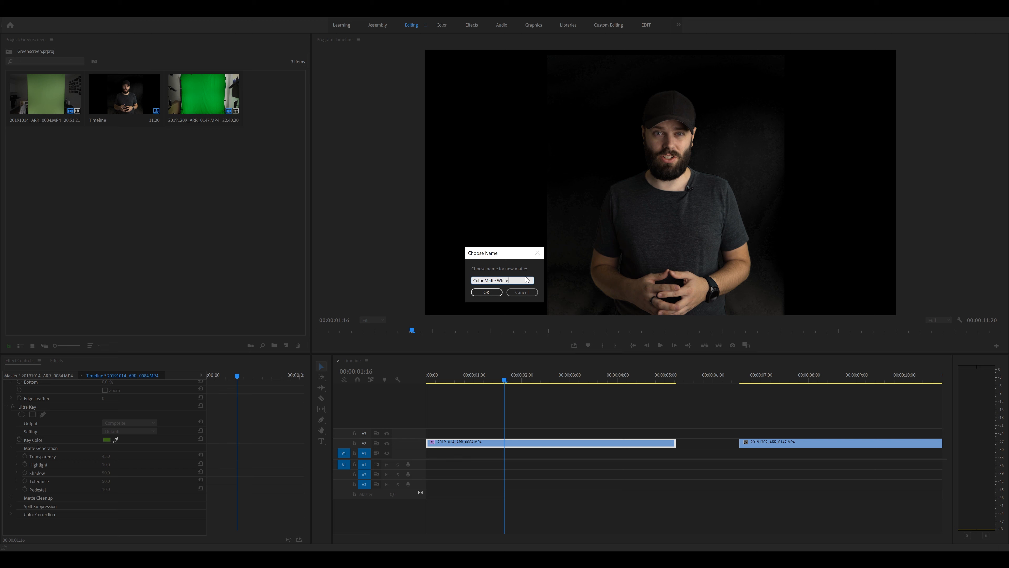
pyautogui.click(493, 292)
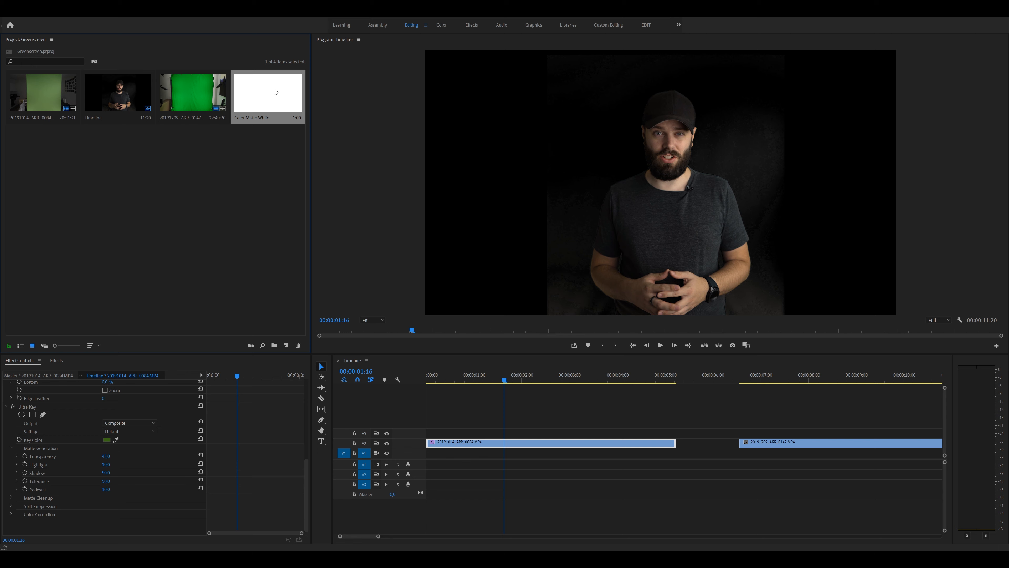
# Place Color Matte White on V1 beneath the first clip and extend it to that clip's end
pyautogui.moveTo(260, 98); pyautogui.dragTo(427, 453)
pyautogui.moveTo(528, 452); pyautogui.dragTo(675, 453)
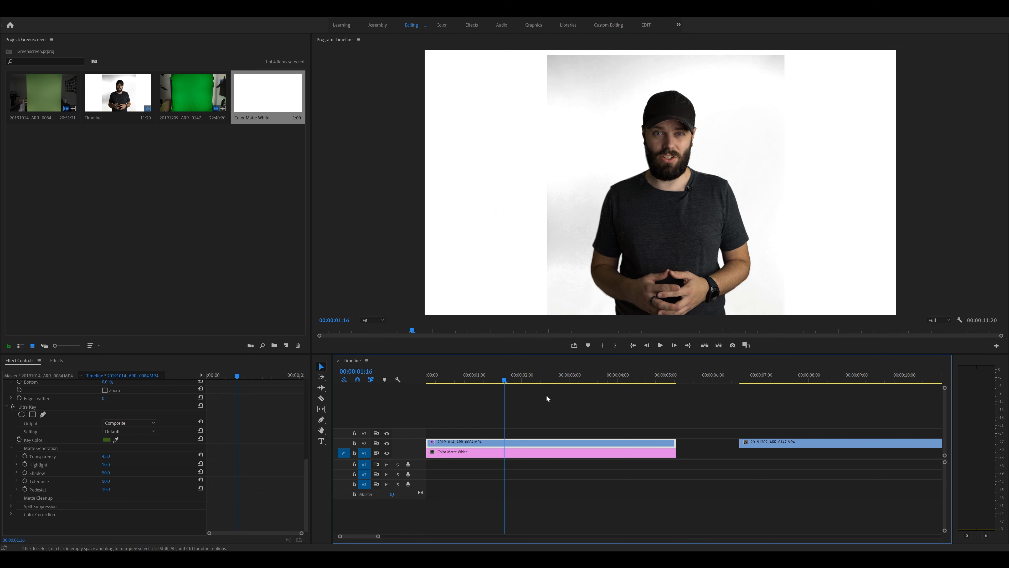
# Move the playhead to 00:00:02:08 and adjust the Ultra Key's Transparency under Matte Generation
pyautogui.click(509, 382)
pyautogui.moveTo(511, 381); pyautogui.dragTo(538, 378)
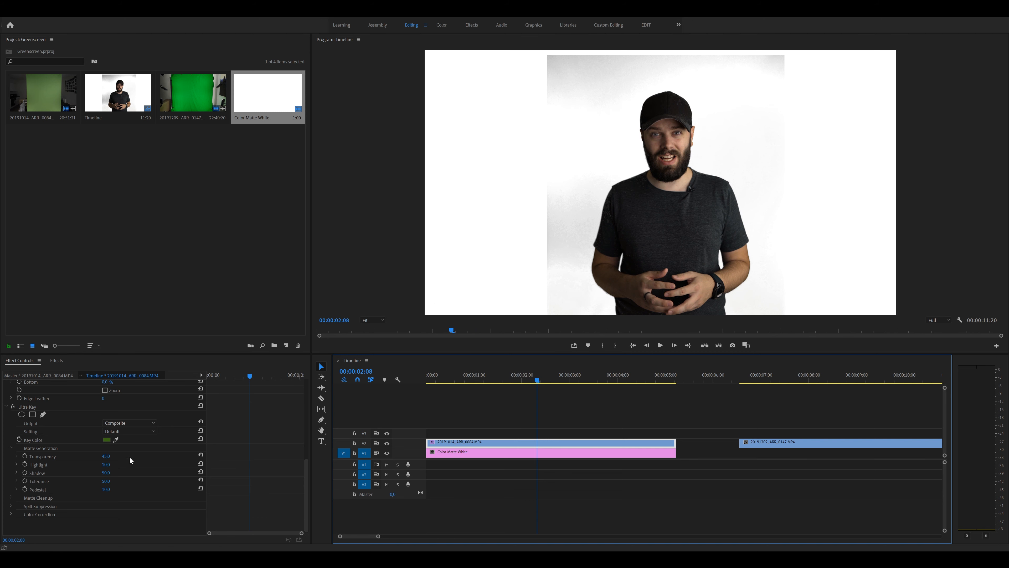
pyautogui.click(112, 488)
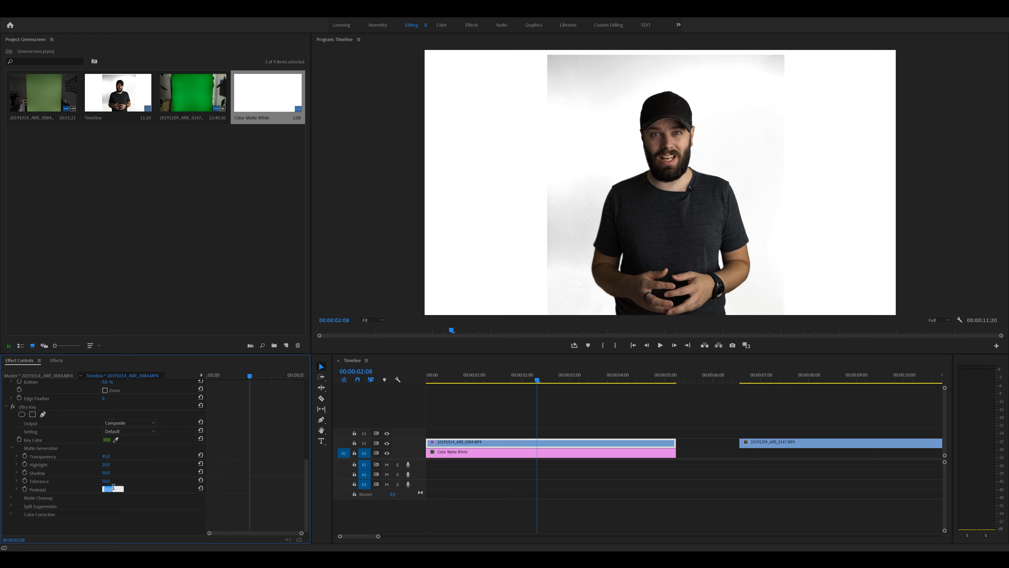
pyautogui.click(130, 462)
pyautogui.moveTo(109, 457)
pyautogui.mouseDown()
pyautogui.moveTo(118, 457)
pyautogui.moveTo(109, 457)
pyautogui.mouseUp()
pyautogui.moveTo(110, 457); pyautogui.dragTo(113, 457)
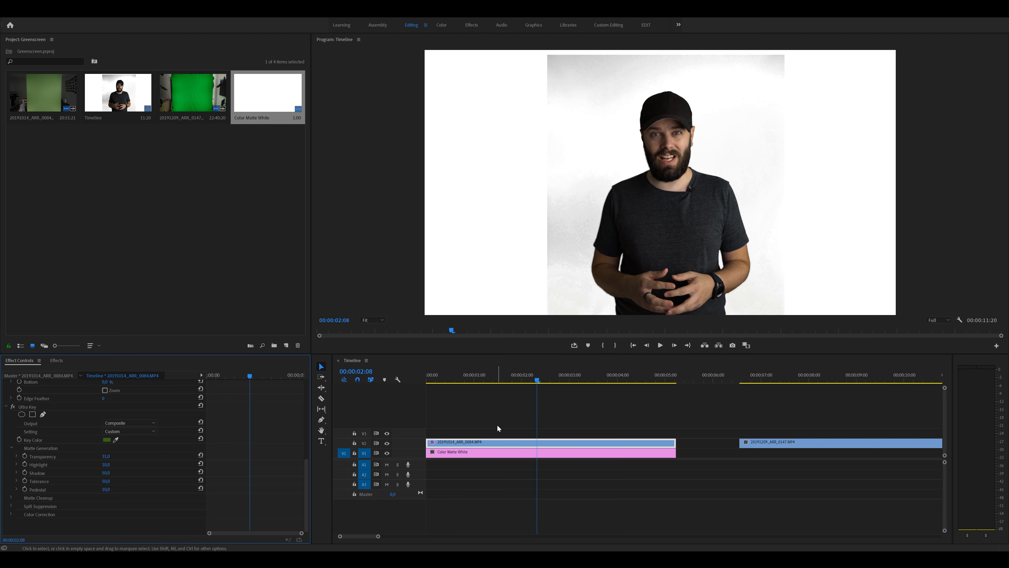
# Save the project and set the Ultra Key's Shadow to 0 with the playhead at 00:00:03:00
pyautogui.scroll(3, 514, 435)
pyautogui.click(538, 379)
pyautogui.moveTo(539, 379); pyautogui.dragTo(646, 375)
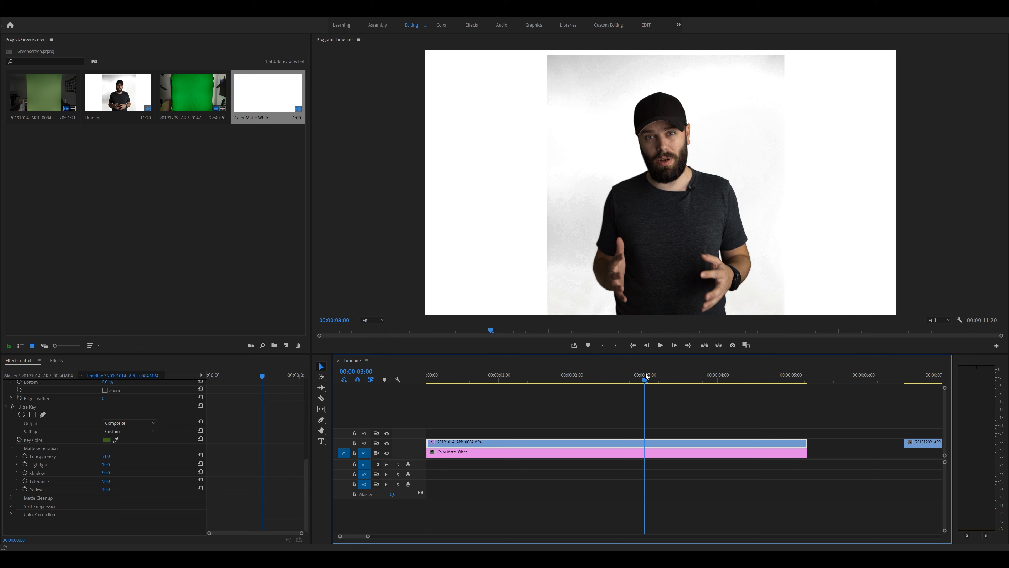
pyautogui.hotkey('ctrl', 's')
pyautogui.moveTo(106, 475)
pyautogui.mouseDown()
pyautogui.moveTo(125, 475)
pyautogui.moveTo(94, 475)
pyautogui.mouseUp()
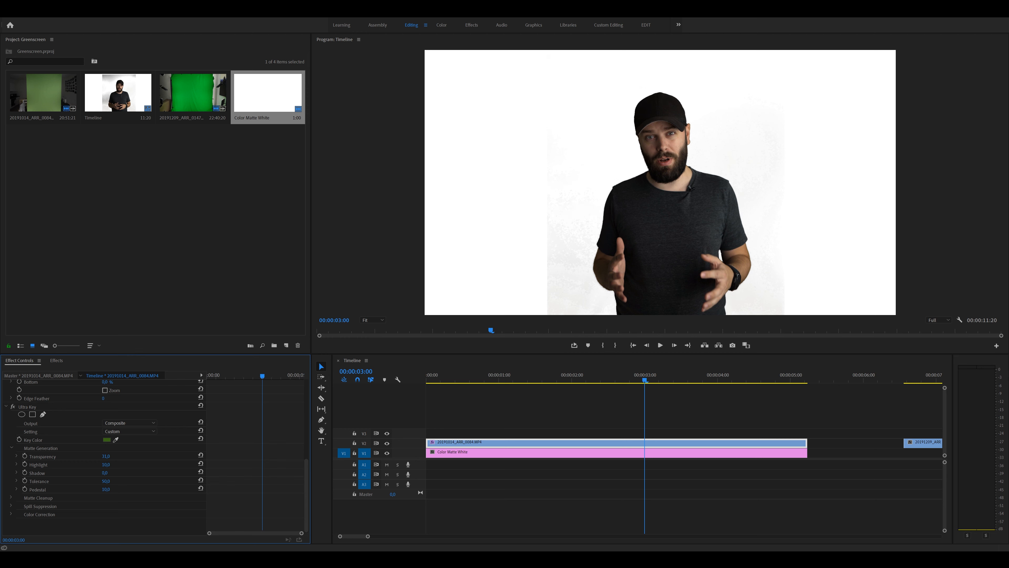
# Set the Ultra Key's Shadow to 82, Pedestal to 88 and Highlight to 24, and reset Tolerance to its default
pyautogui.moveTo(88, 475)
pyautogui.mouseDown()
pyautogui.moveTo(126, 475)
pyautogui.moveTo(84, 475)
pyautogui.mouseUp()
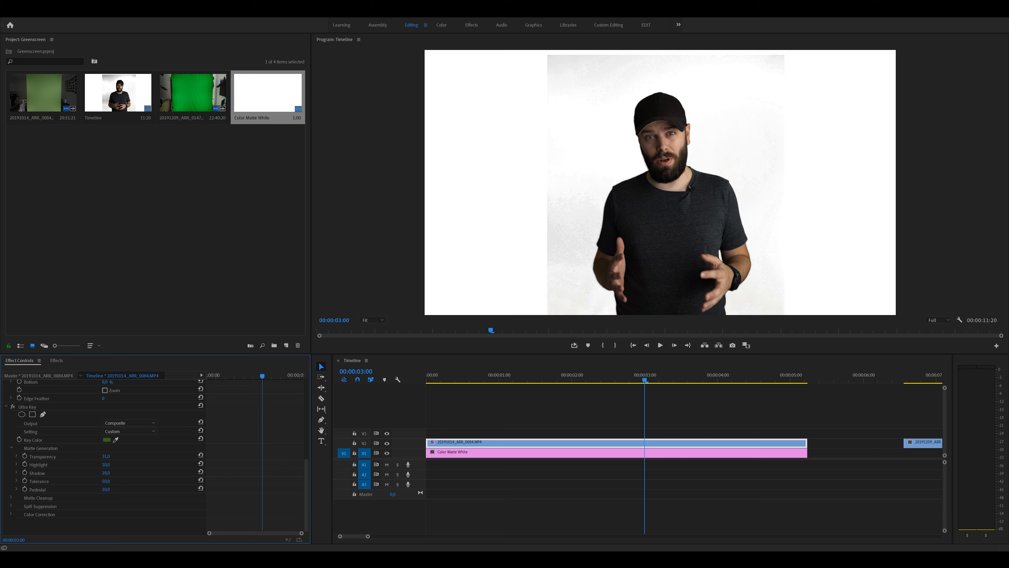
pyautogui.moveTo(95, 475); pyautogui.dragTo(119, 475)
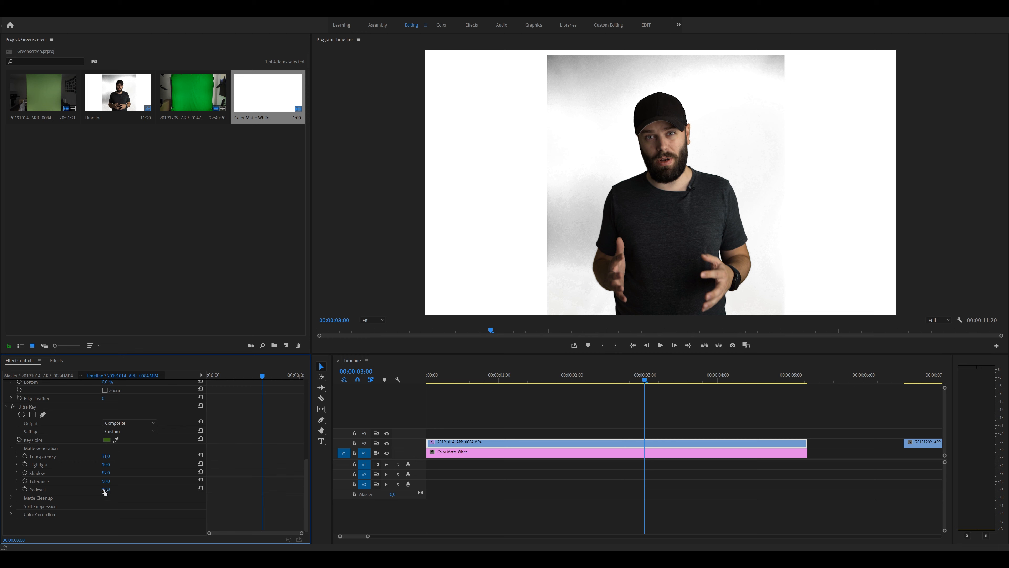
pyautogui.moveTo(105, 491); pyautogui.dragTo(133, 491)
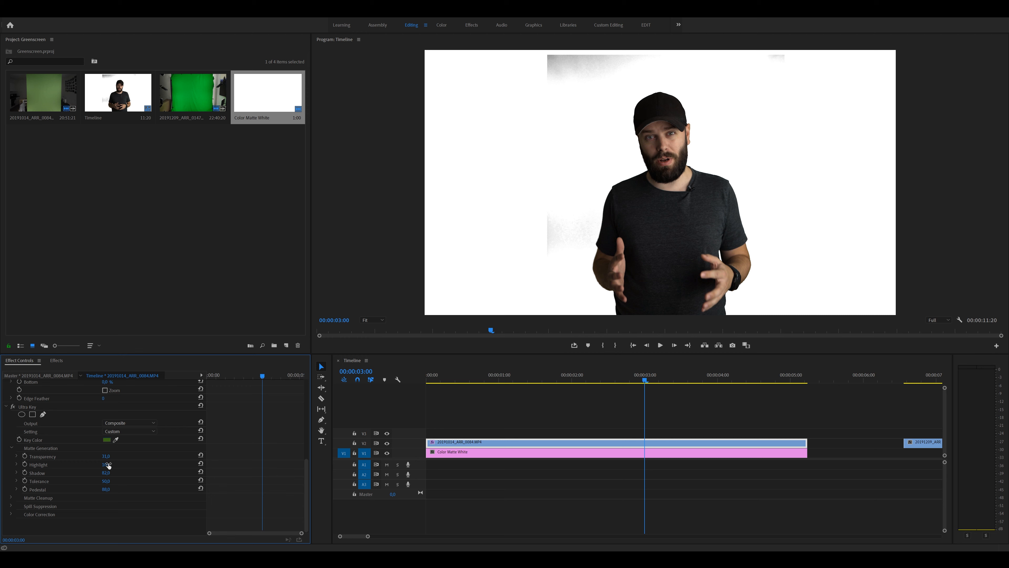
pyautogui.moveTo(107, 464); pyautogui.dragTo(111, 464)
pyautogui.moveTo(111, 464); pyautogui.dragTo(112, 464)
pyautogui.moveTo(106, 481); pyautogui.dragTo(119, 481)
pyautogui.click(198, 479)
# Save the project, then reset Choke to its default and set Contrast to 87 under the Ultra Key's Matte Cleanup
pyautogui.click(15, 498)
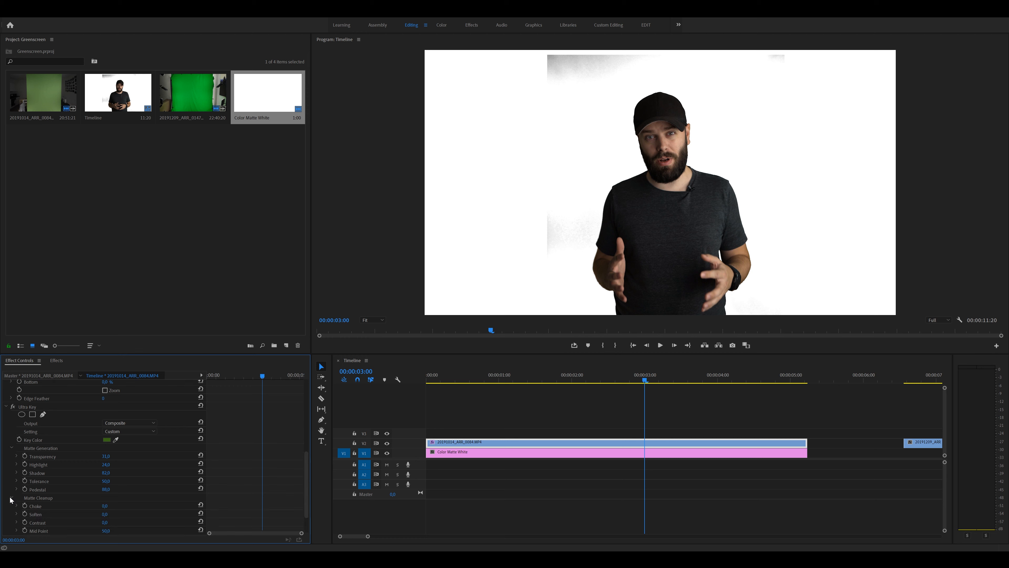
pyautogui.scroll(-3, 305, 457)
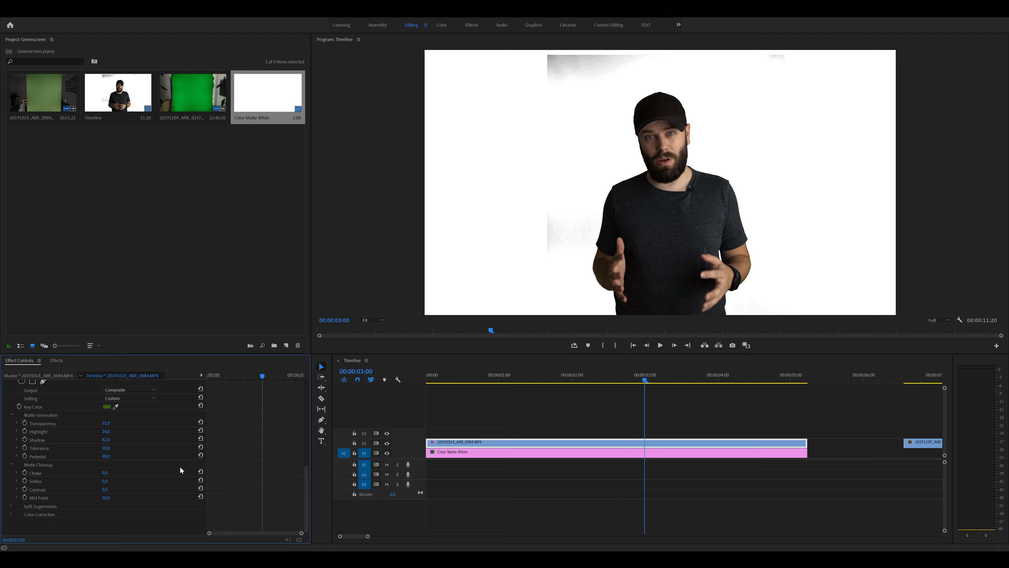
pyautogui.hotkey('ctrl', 's')
pyautogui.moveTo(107, 474); pyautogui.dragTo(132, 473)
pyautogui.click(200, 472)
pyautogui.moveTo(107, 492); pyautogui.dragTo(110, 492)
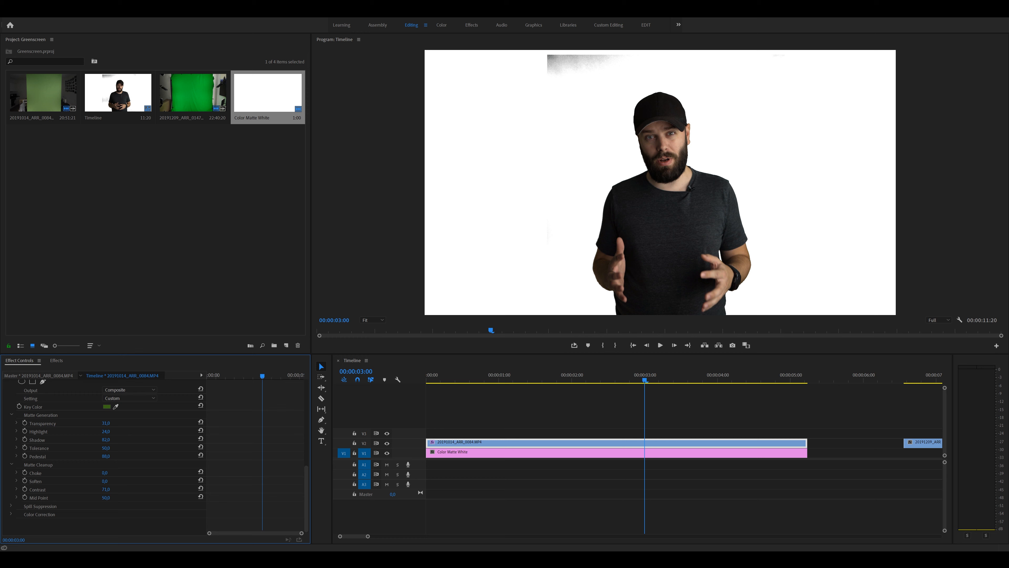
pyautogui.moveTo(106, 489); pyautogui.dragTo(88, 489)
pyautogui.moveTo(106, 489); pyautogui.dragTo(105, 489)
# Check the key at 00:00:04:05 by temporarily disabling the Ultra Key effect to compare with the original green screen
pyautogui.click(547, 378)
pyautogui.moveTo(545, 377); pyautogui.dragTo(735, 371)
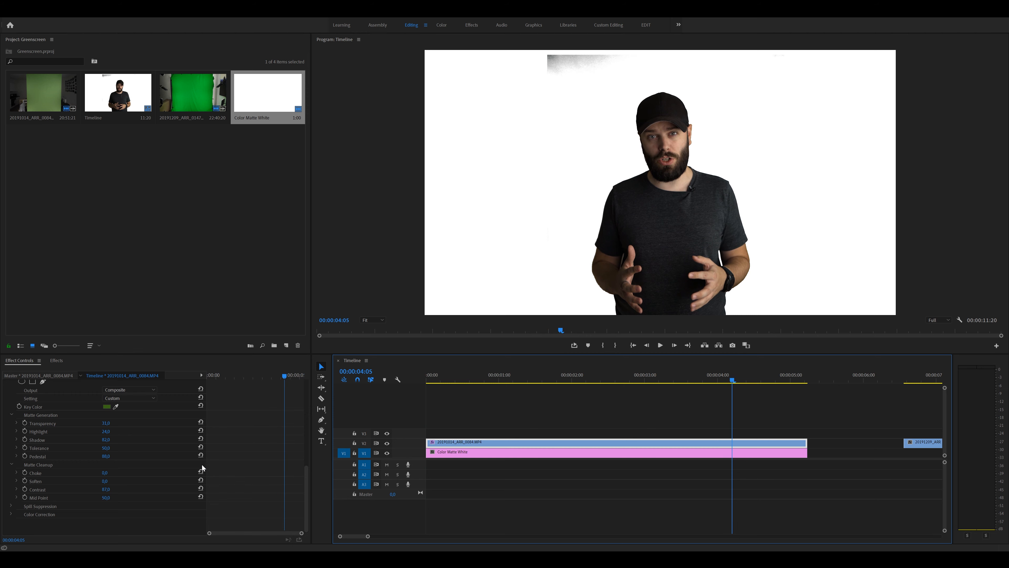
pyautogui.scroll(3, 39, 453)
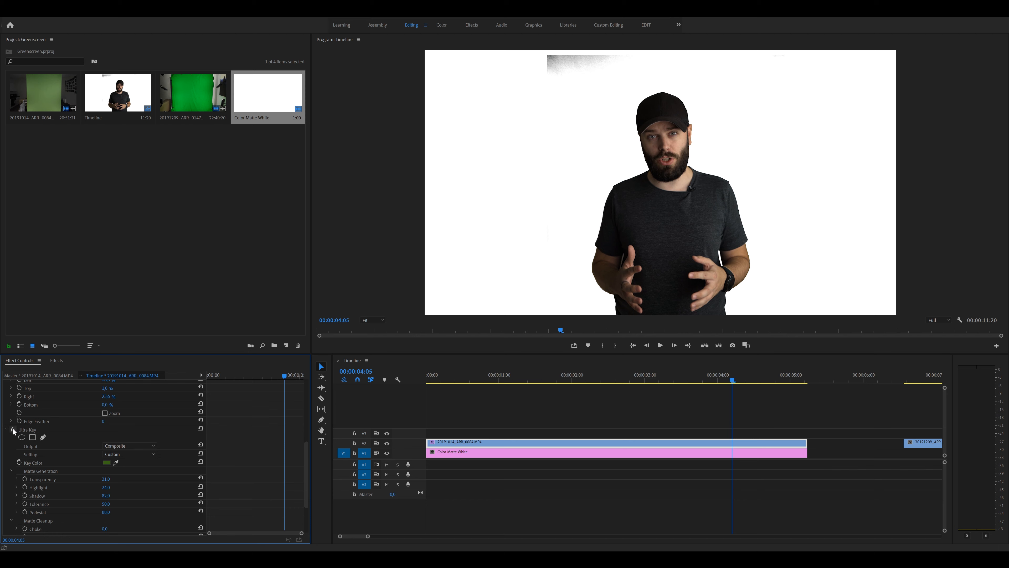
pyautogui.click(12, 430)
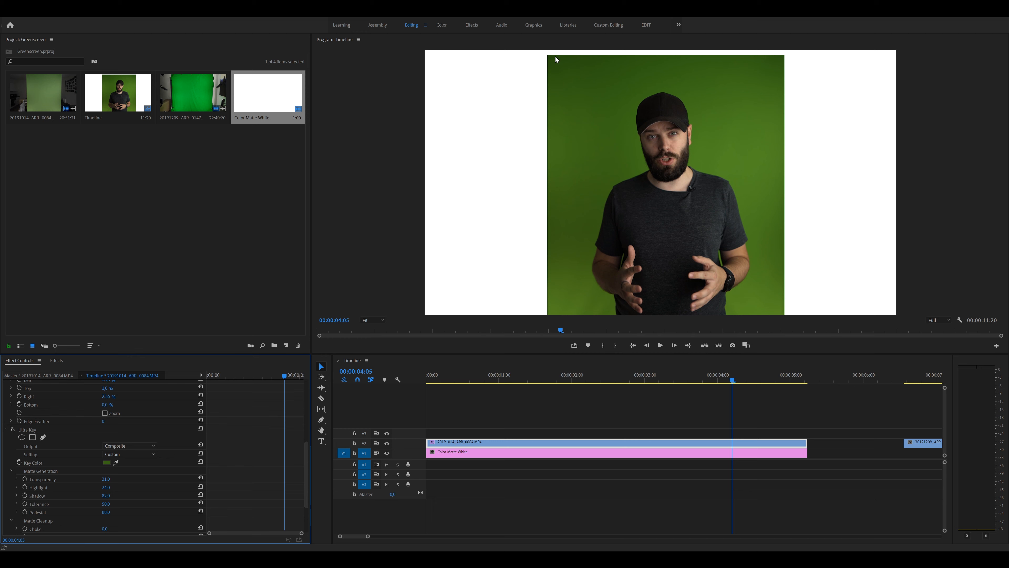
pyautogui.click(13, 430)
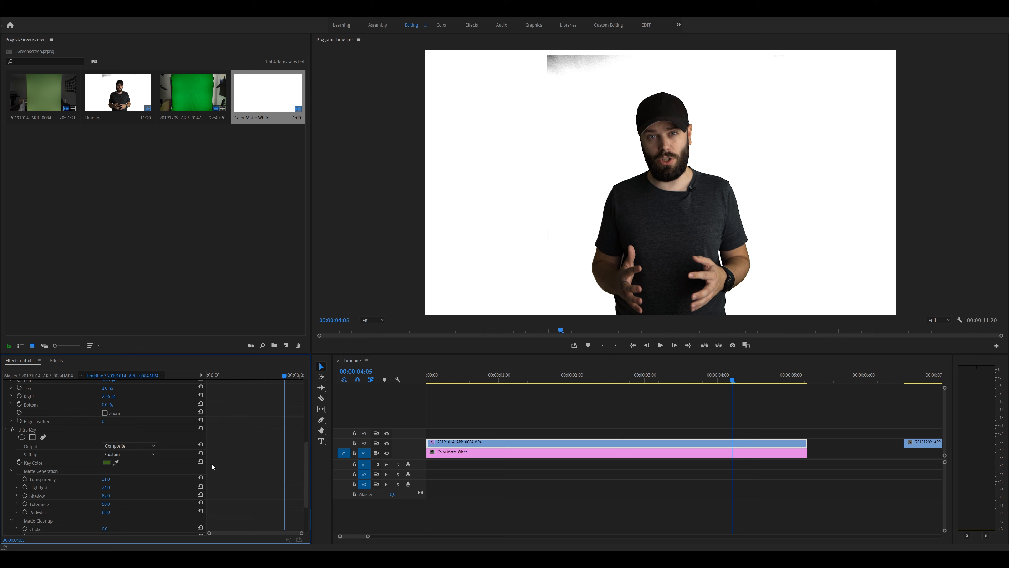
# Try slightly different greens as the Ultra Key's Key Color at 00:00:04:05 and 00:00:03:15
pyautogui.moveTo(304, 448); pyautogui.dragTo(300, 458)
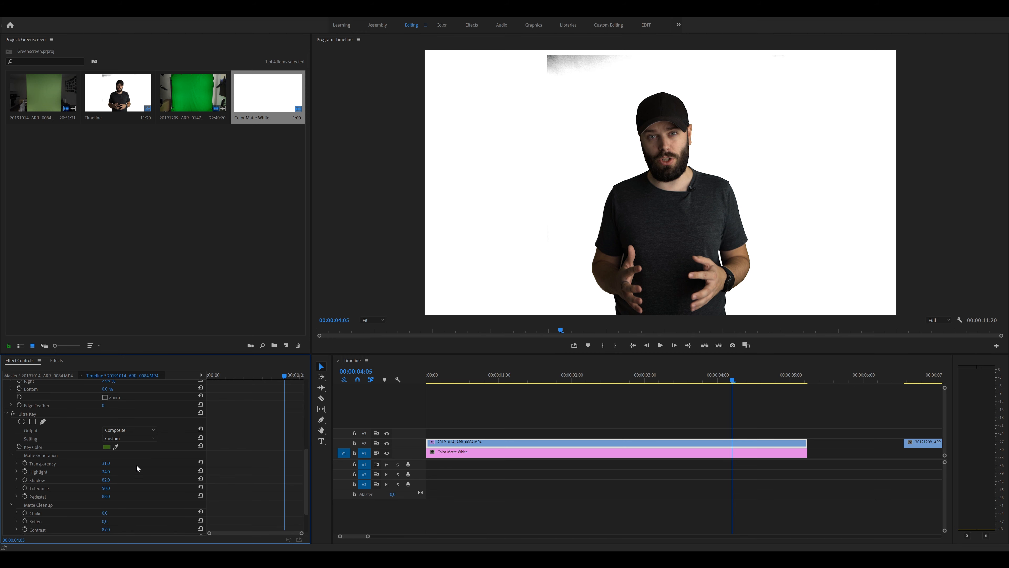
pyautogui.click(106, 446)
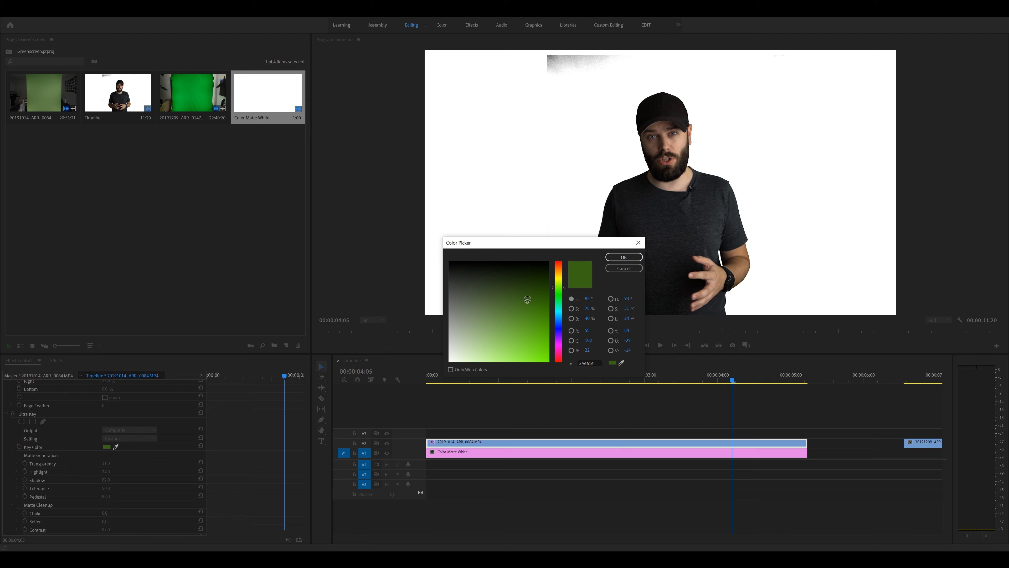
pyautogui.click(622, 259)
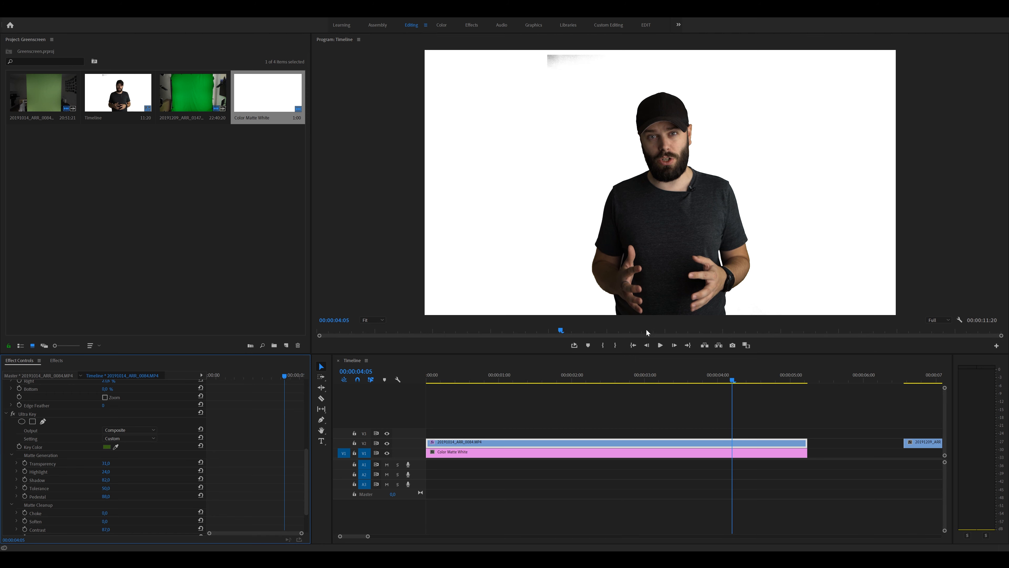
pyautogui.moveTo(731, 376); pyautogui.dragTo(688, 361)
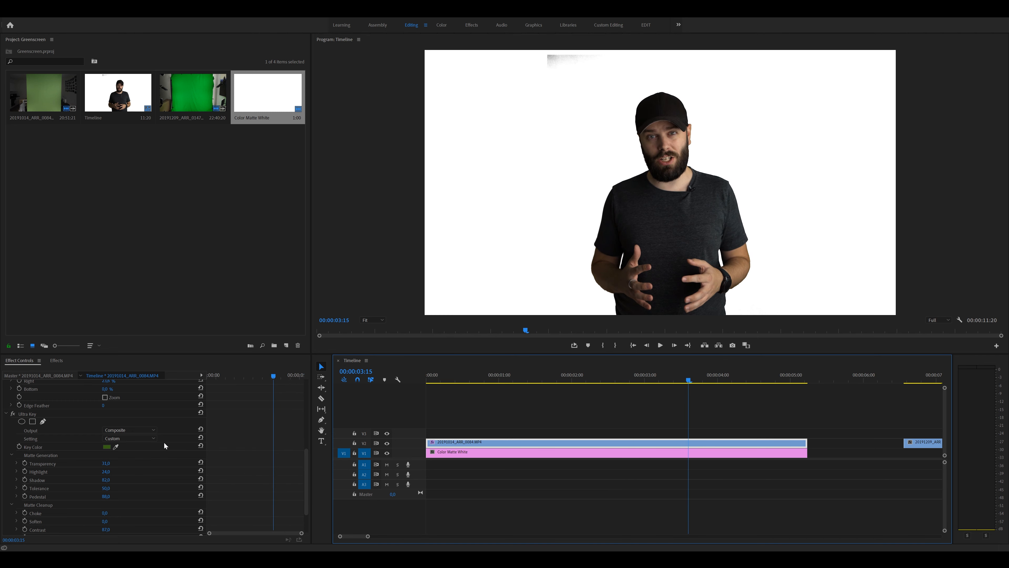
pyautogui.click(107, 447)
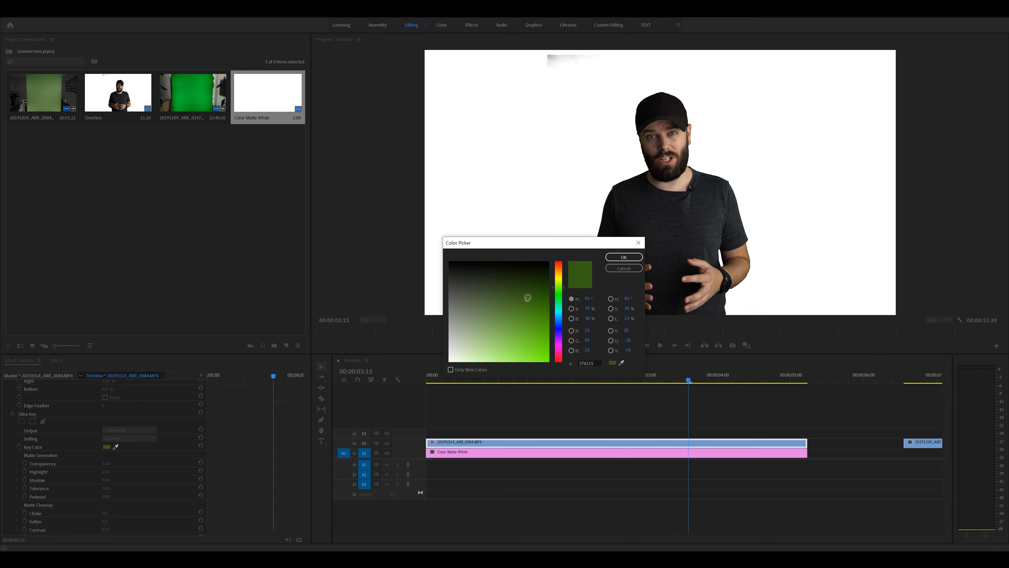
pyautogui.click(624, 257)
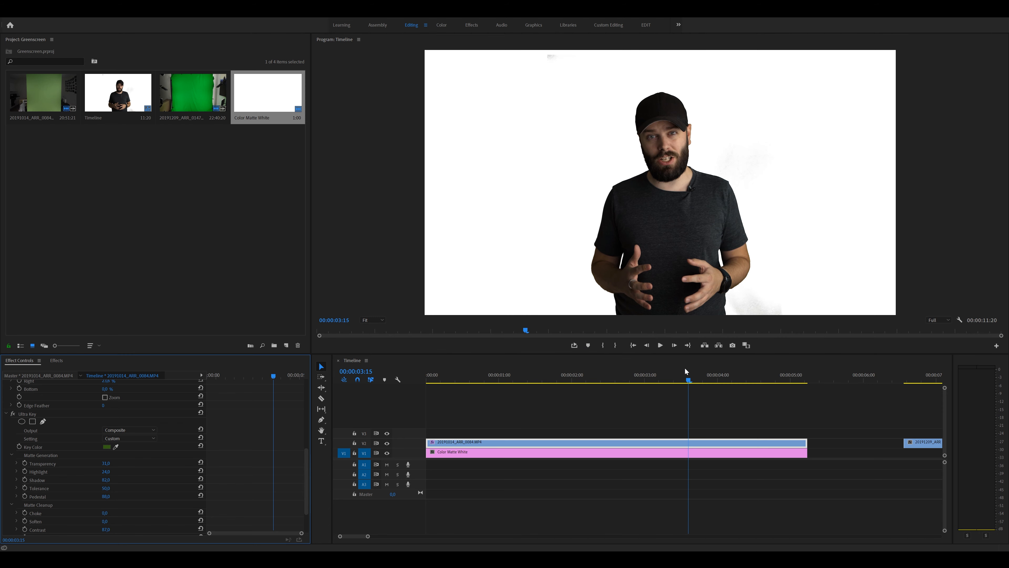
# Move the playhead to 00:00:02:02 and set the Ultra Key's Key Color to the green 396516
pyautogui.click(686, 380)
pyautogui.moveTo(687, 379); pyautogui.dragTo(539, 385)
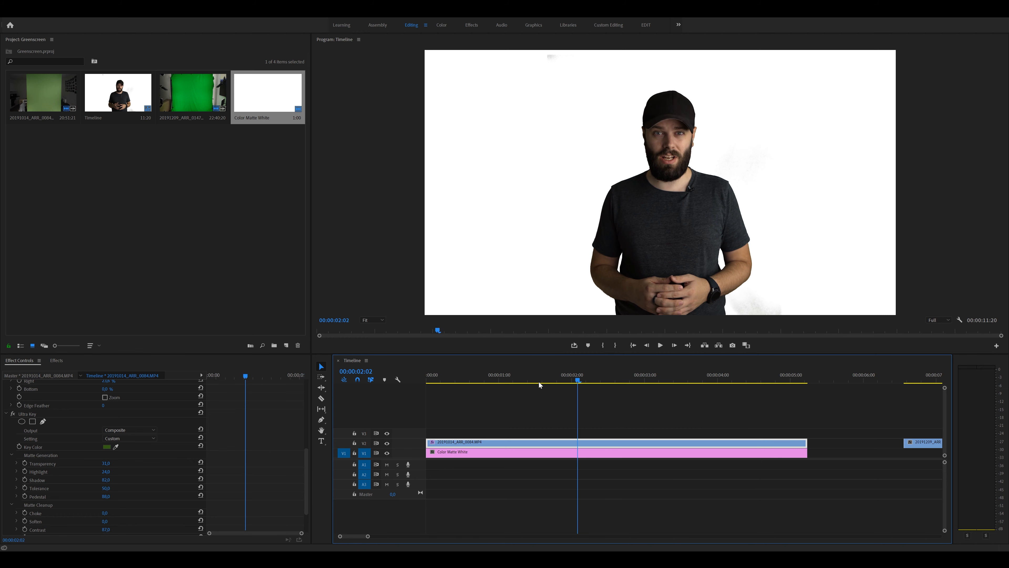
pyautogui.click(105, 446)
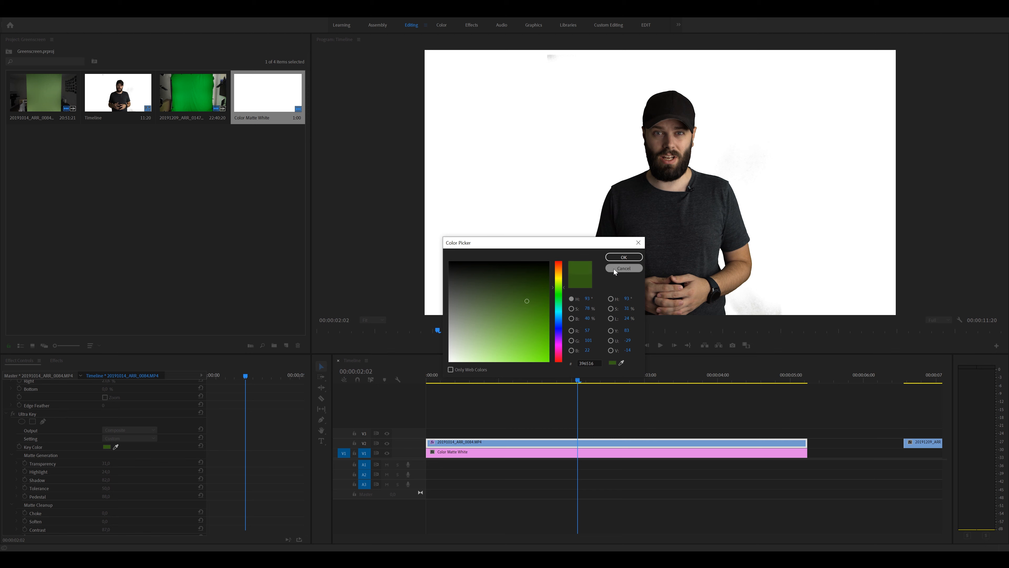
pyautogui.click(616, 257)
# At 00:00:02:15, draw a four-point Opacity mask on the first clip around the grey residue above the subject's left shoulder in frame
pyautogui.moveTo(576, 377); pyautogui.dragTo(615, 375)
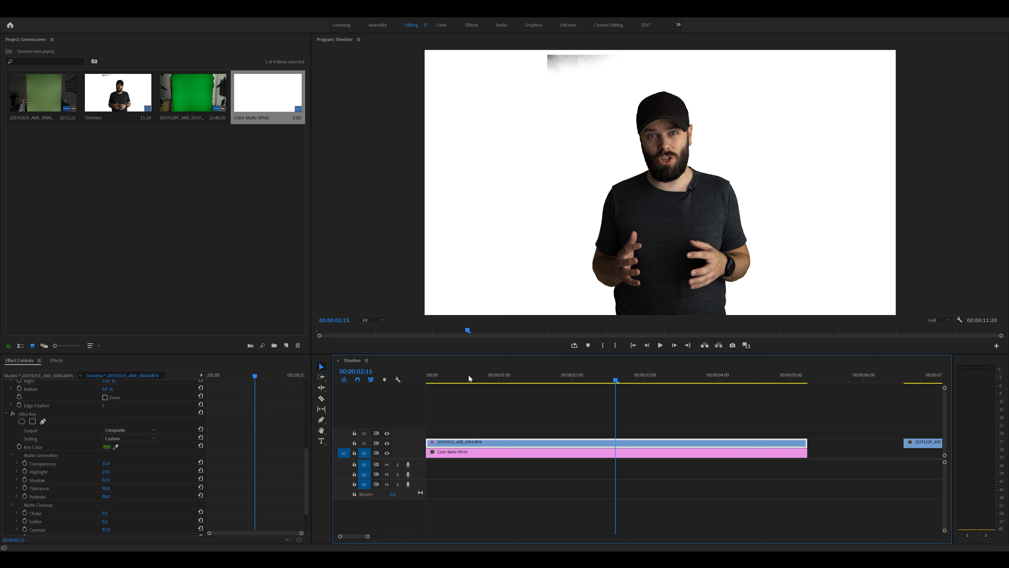
pyautogui.moveTo(303, 465); pyautogui.dragTo(310, 407)
pyautogui.click(475, 441)
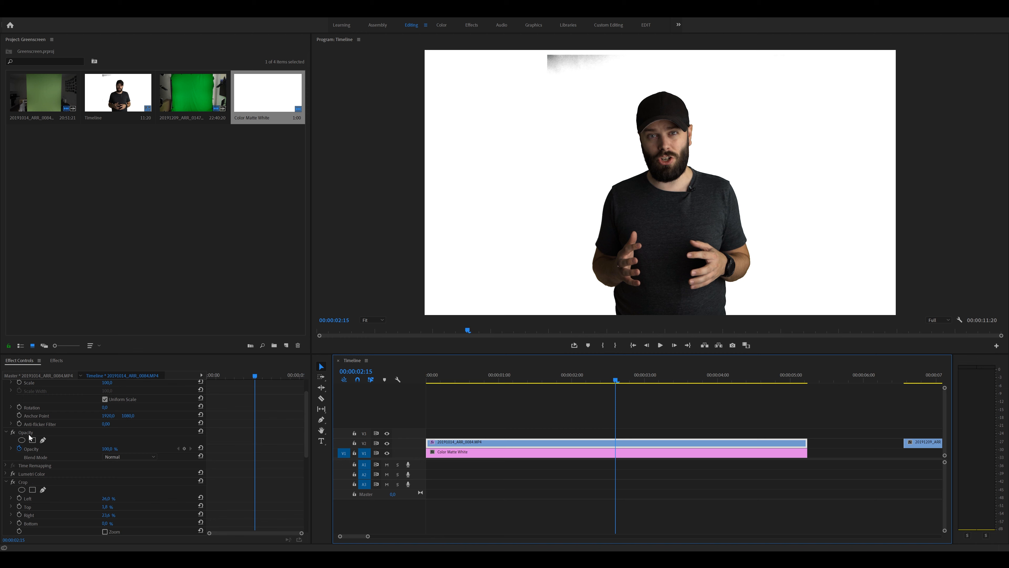
pyautogui.click(43, 440)
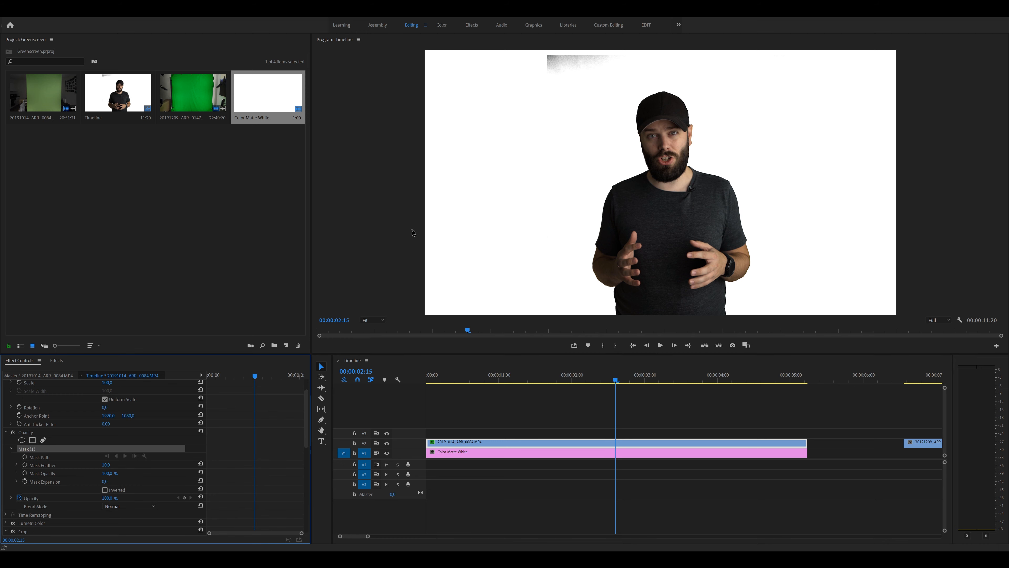
pyautogui.click(527, 53)
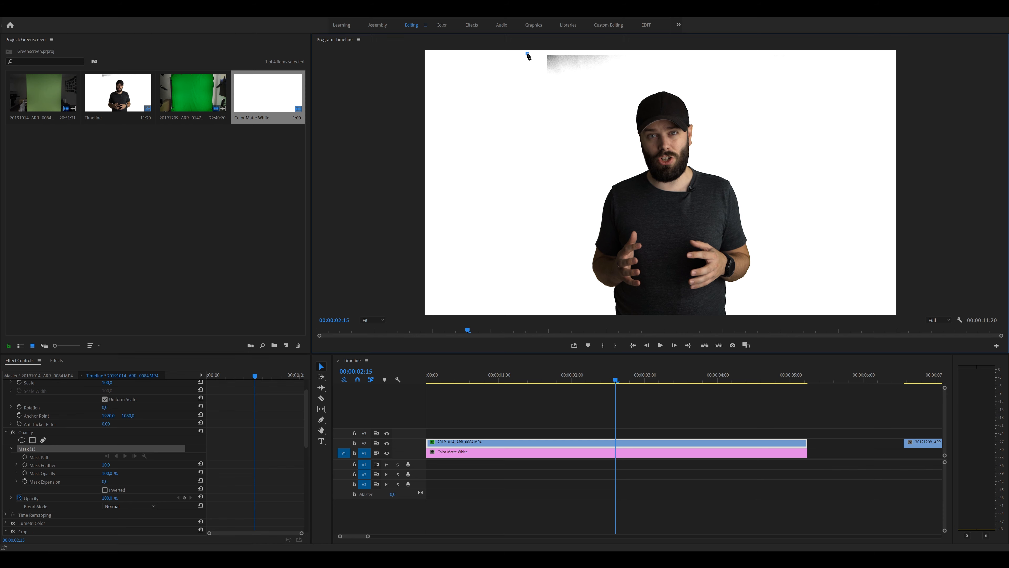
pyautogui.click(530, 91)
pyautogui.click(610, 86)
pyautogui.click(636, 53)
pyautogui.click(528, 54)
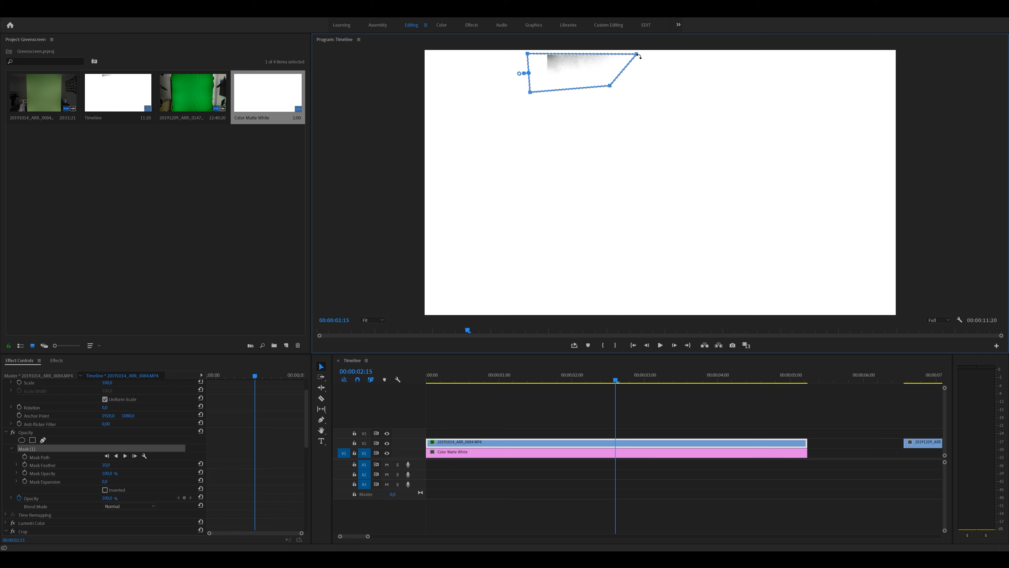
pyautogui.moveTo(637, 54); pyautogui.dragTo(640, 53)
# Set the opacity mask's Mask Feather to 0 and invert the mask
pyautogui.click(31, 450)
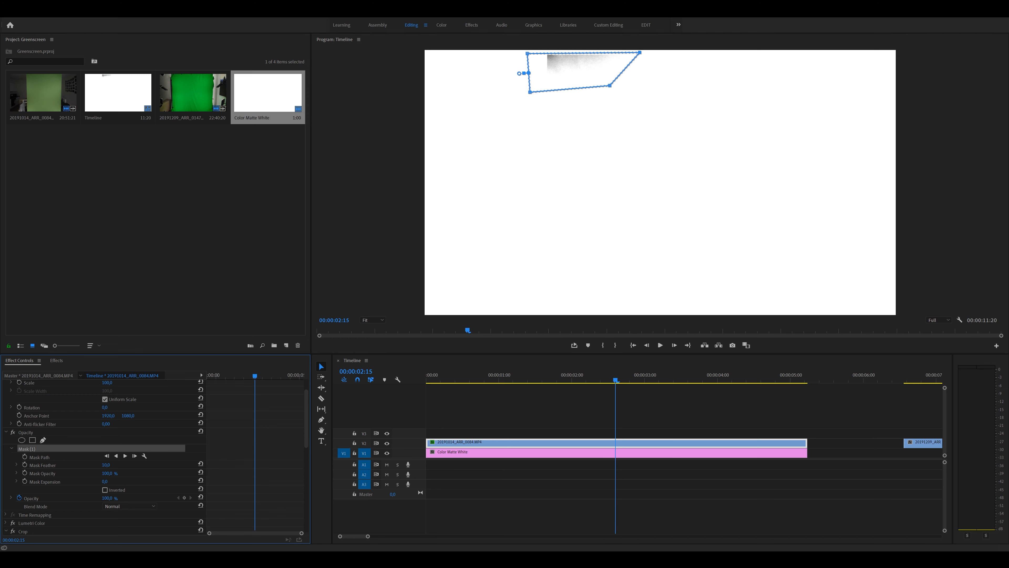
pyautogui.click(111, 463)
pyautogui.write('0')
pyautogui.press('Return')
pyautogui.click(105, 490)
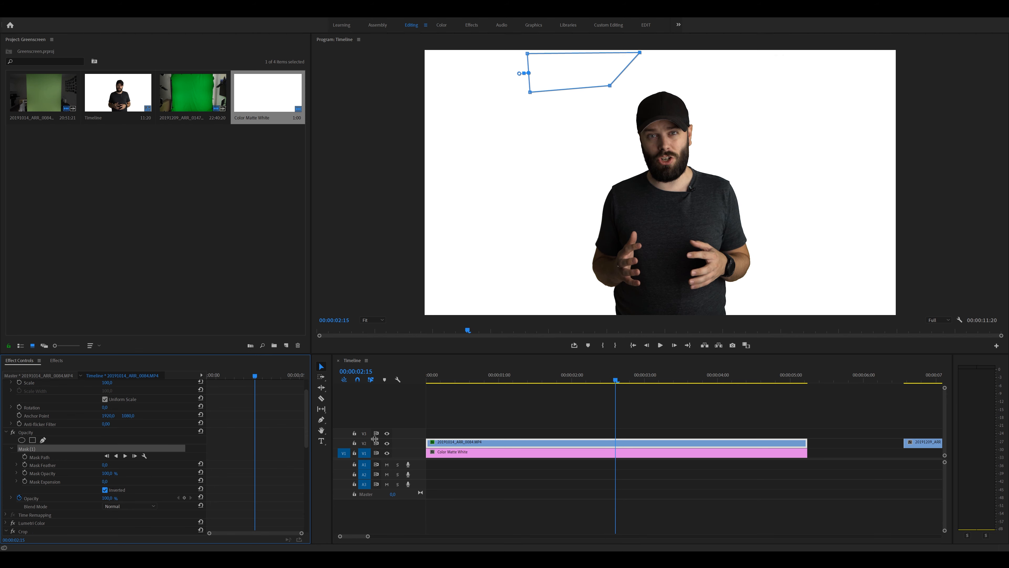
# Scrub through the first clip to review the masked result and save the project
pyautogui.click(520, 409)
pyautogui.moveTo(592, 374); pyautogui.dragTo(724, 378)
pyautogui.hotkey('ctrl', 's')
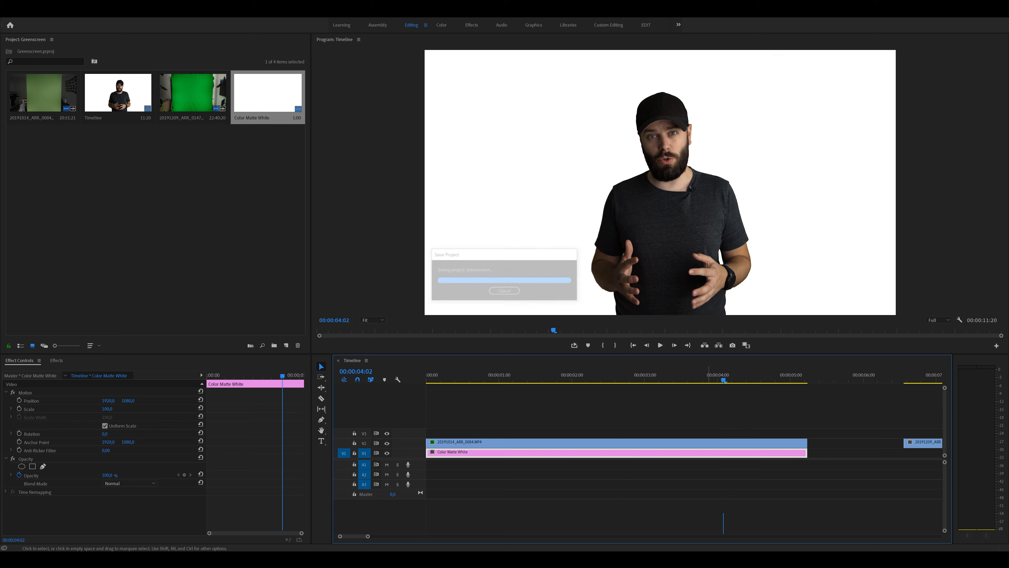
pyautogui.moveTo(572, 376); pyautogui.dragTo(523, 378)
# Place a copy of Color Matte White on V1 beneath the second clip, with the playhead at 00:00:09:15
pyautogui.moveTo(356, 536); pyautogui.dragTo(361, 537)
pyautogui.scroll(-2, 632, 463)
pyautogui.scroll(-1, 632, 461)
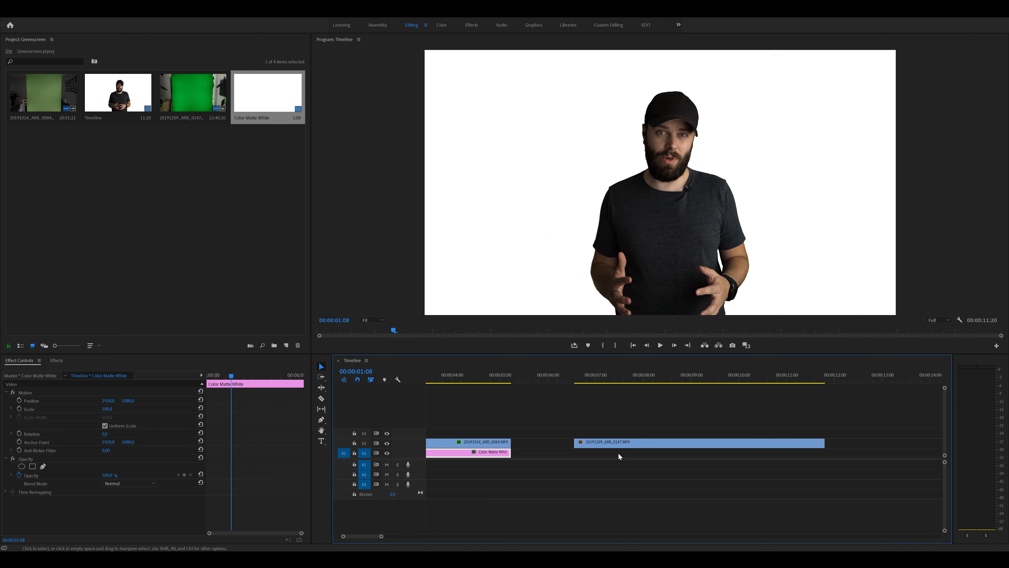
pyautogui.scroll(-1, 579, 400)
pyautogui.click(591, 379)
pyautogui.moveTo(592, 380); pyautogui.dragTo(695, 377)
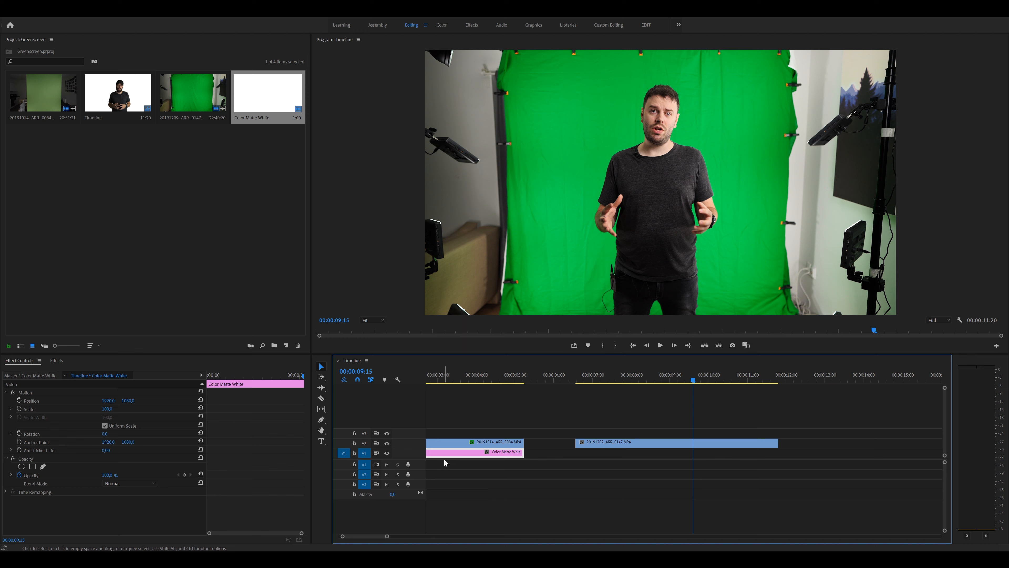
pyautogui.moveTo(446, 453); pyautogui.dragTo(703, 450)
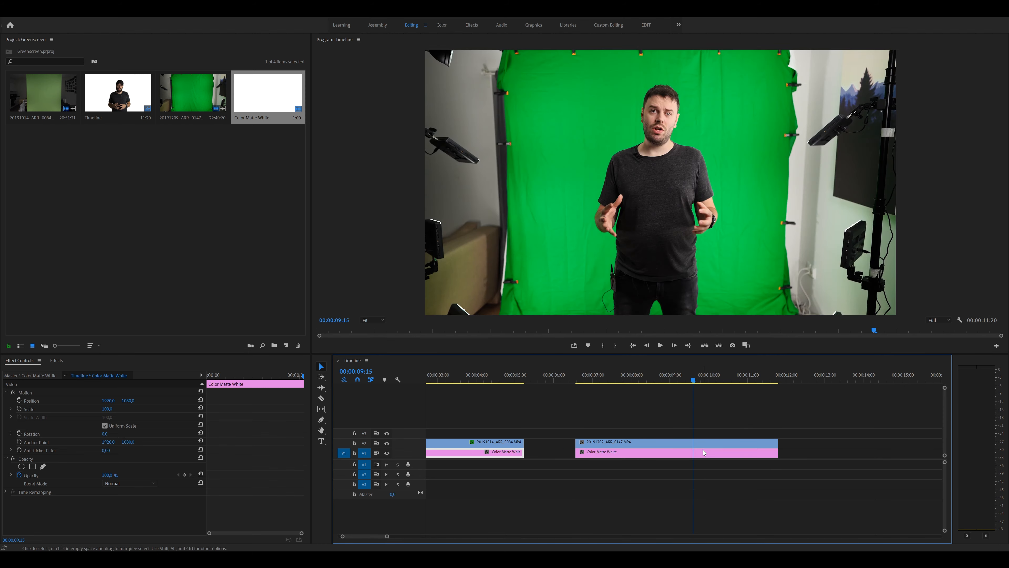
# Apply the Ultra Key effect to the second clip on V2
pyautogui.scroll(2, 675, 444)
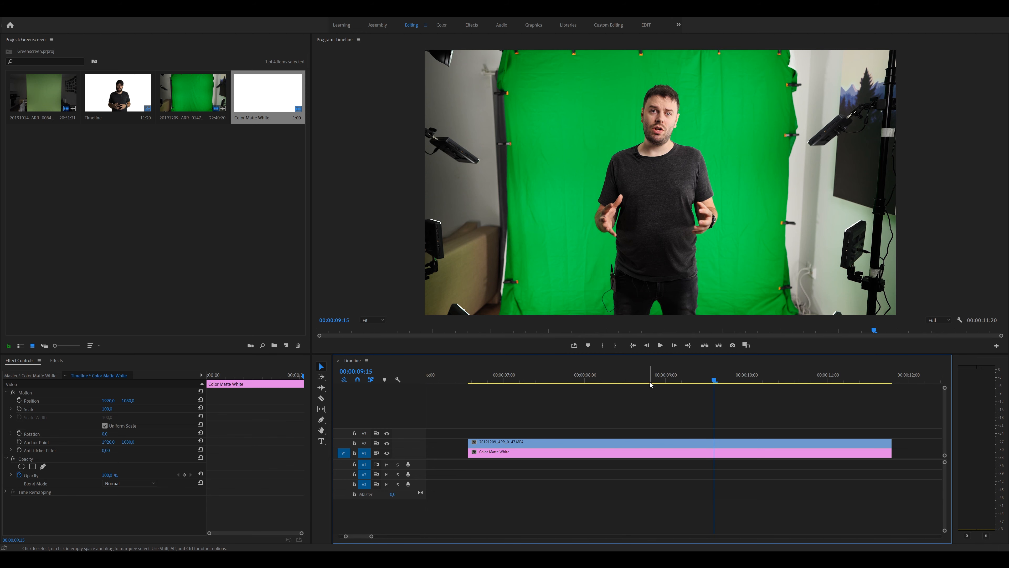
pyautogui.click(616, 444)
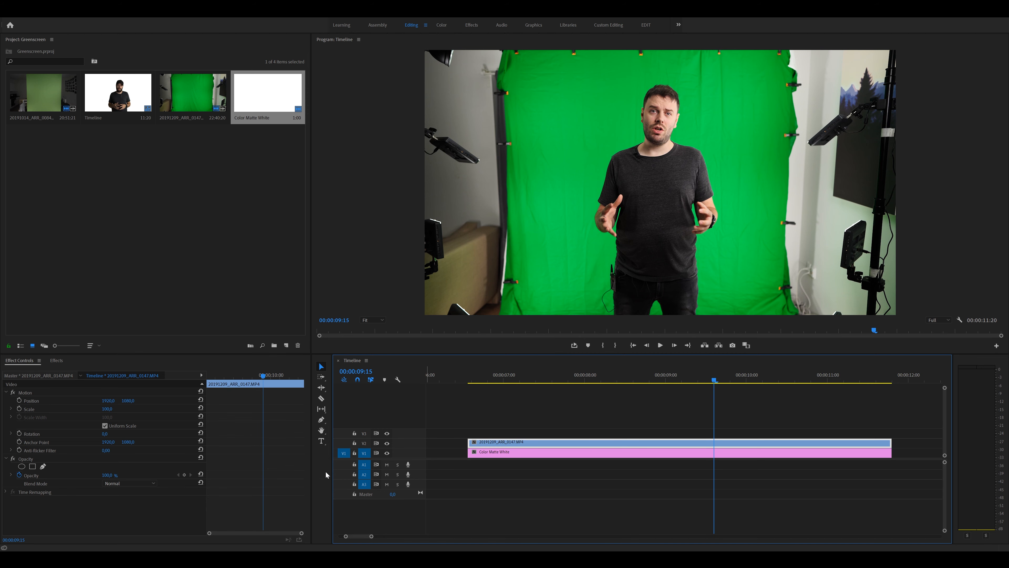
pyautogui.click(57, 360)
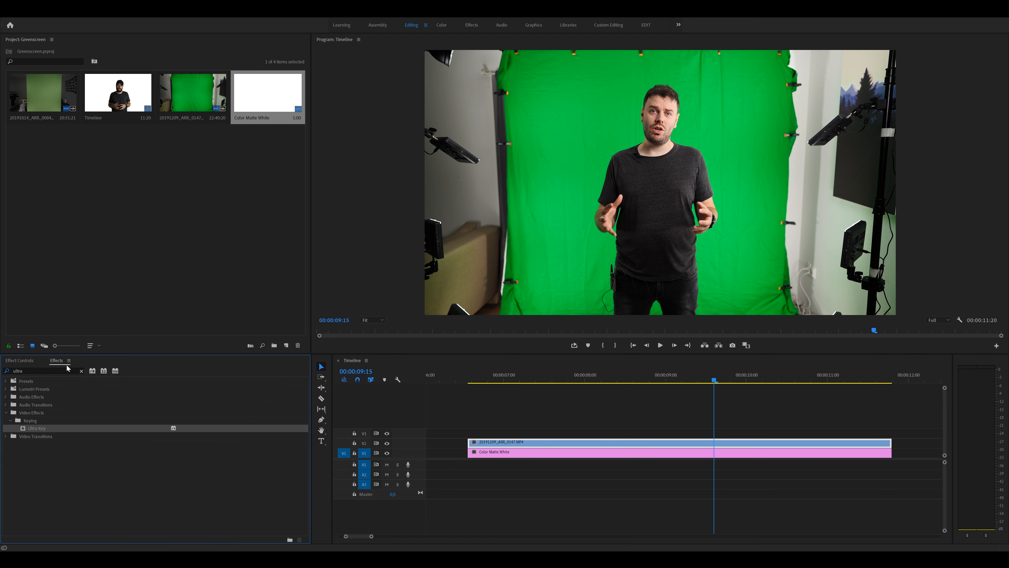
pyautogui.moveTo(37, 427); pyautogui.dragTo(571, 439)
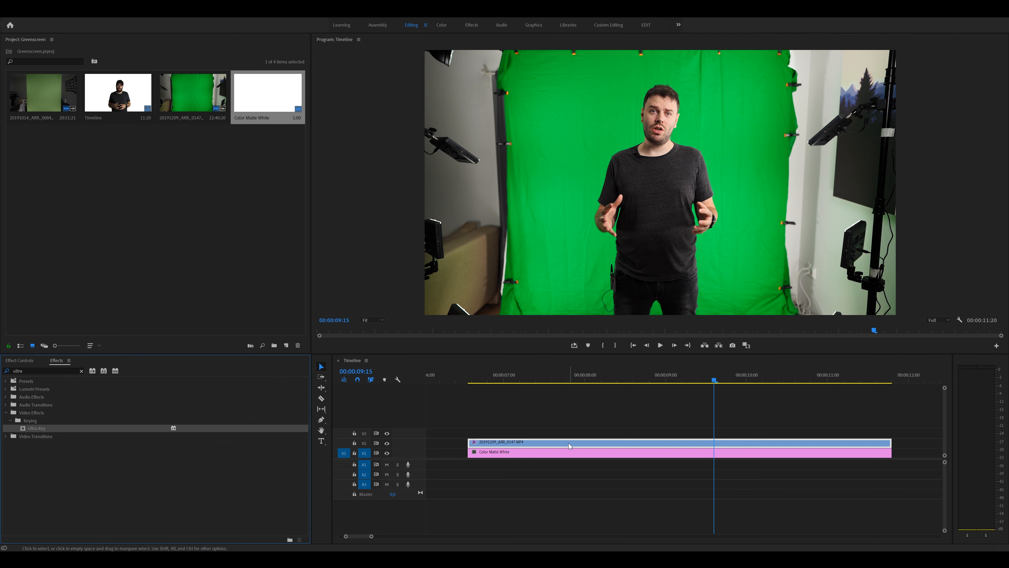
# Find the Crop effect and apply it to the second clip on V2
pyautogui.moveTo(34, 369); pyautogui.dragTo(1, 368)
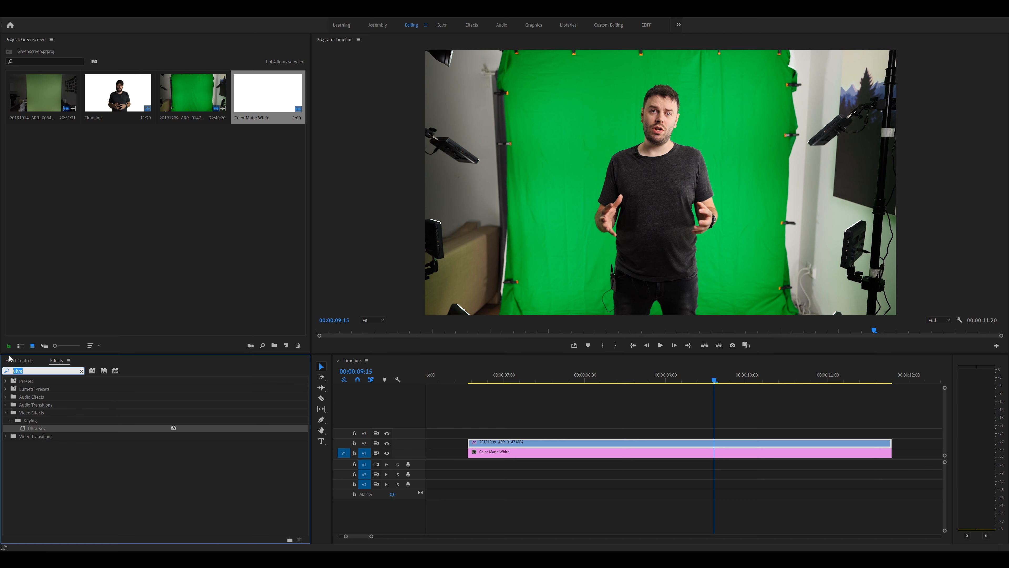
pyautogui.write('crop')
pyautogui.press('Return')
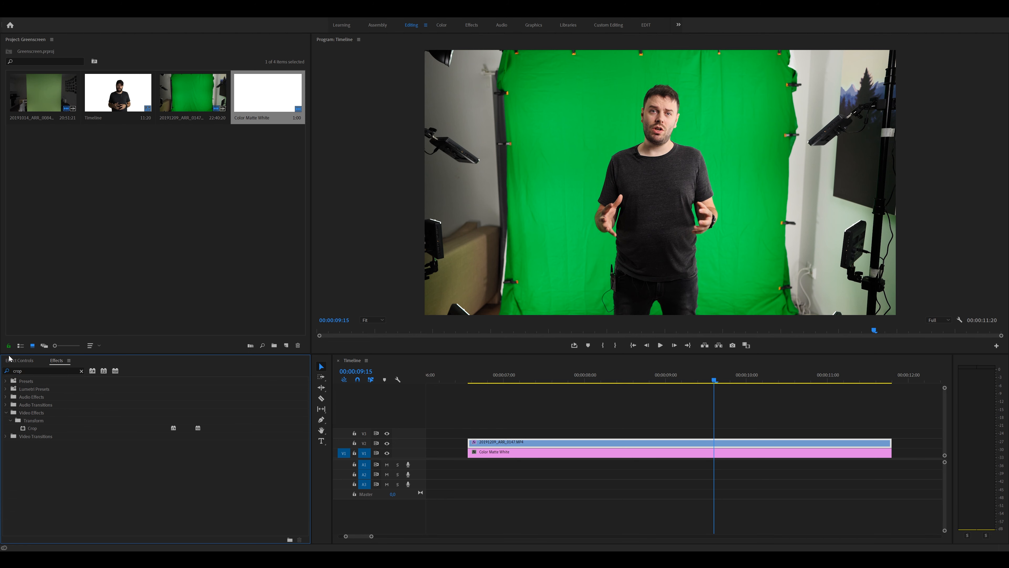
pyautogui.moveTo(34, 431); pyautogui.dragTo(596, 440)
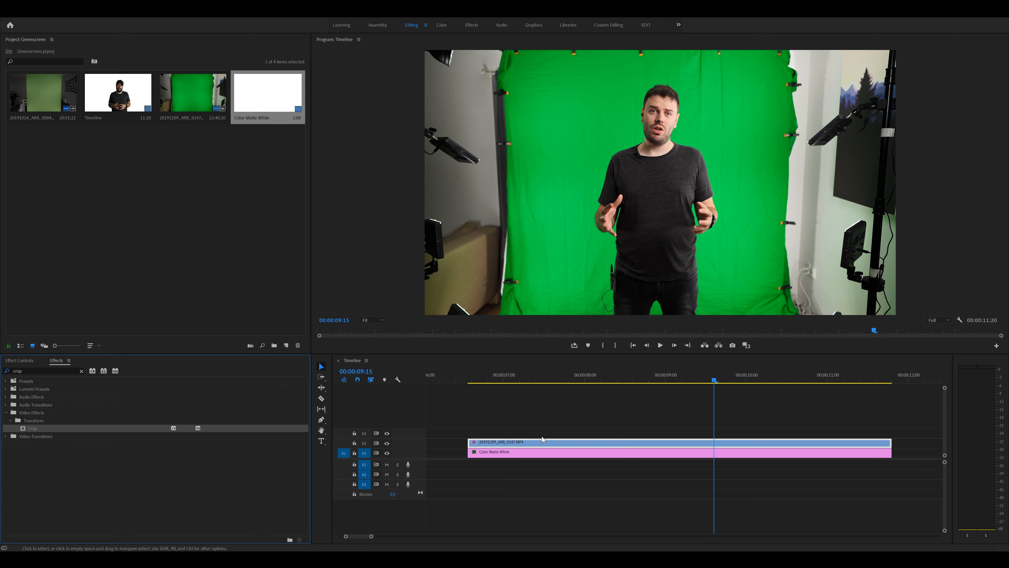
# Move the Crop effect above Ultra Key in the second clip's effect order
pyautogui.click(20, 361)
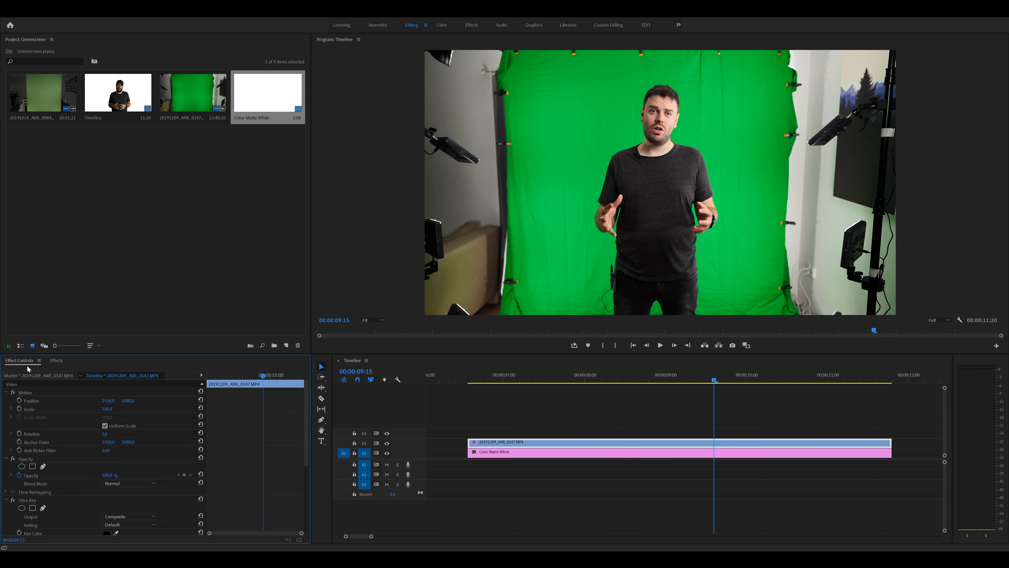
pyautogui.moveTo(302, 400); pyautogui.dragTo(149, 450)
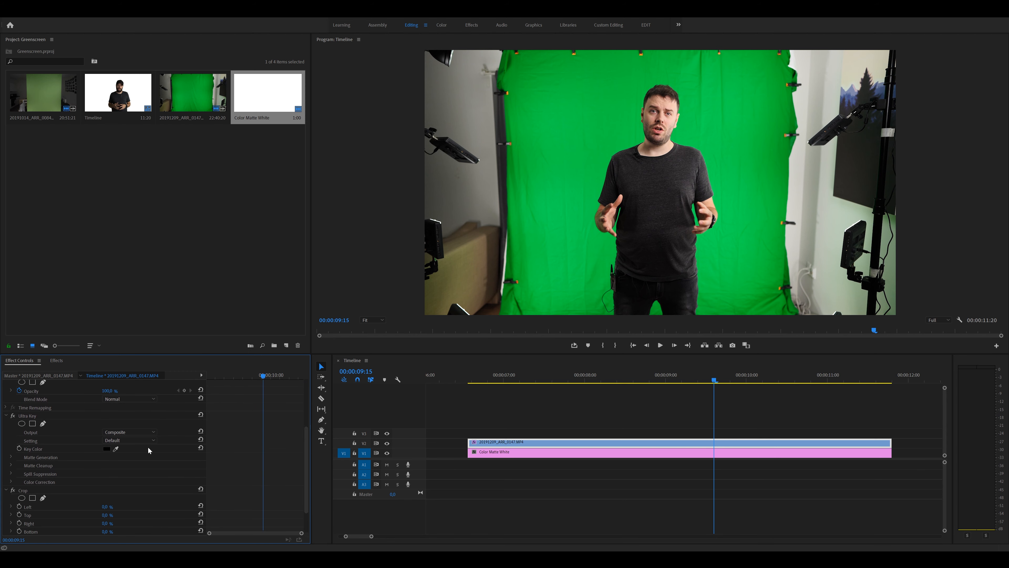
pyautogui.click(28, 493)
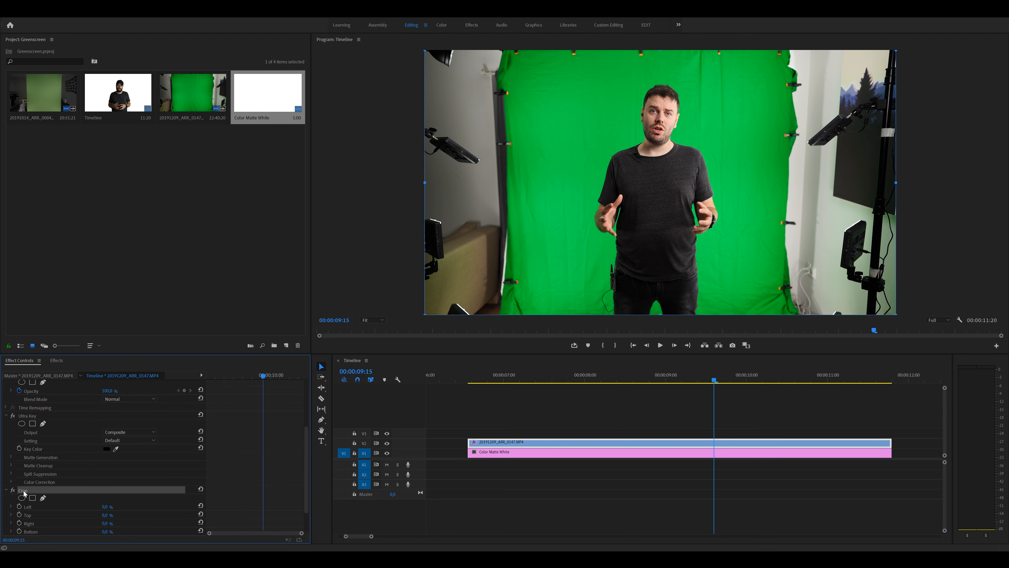
pyautogui.moveTo(24, 493); pyautogui.dragTo(29, 416)
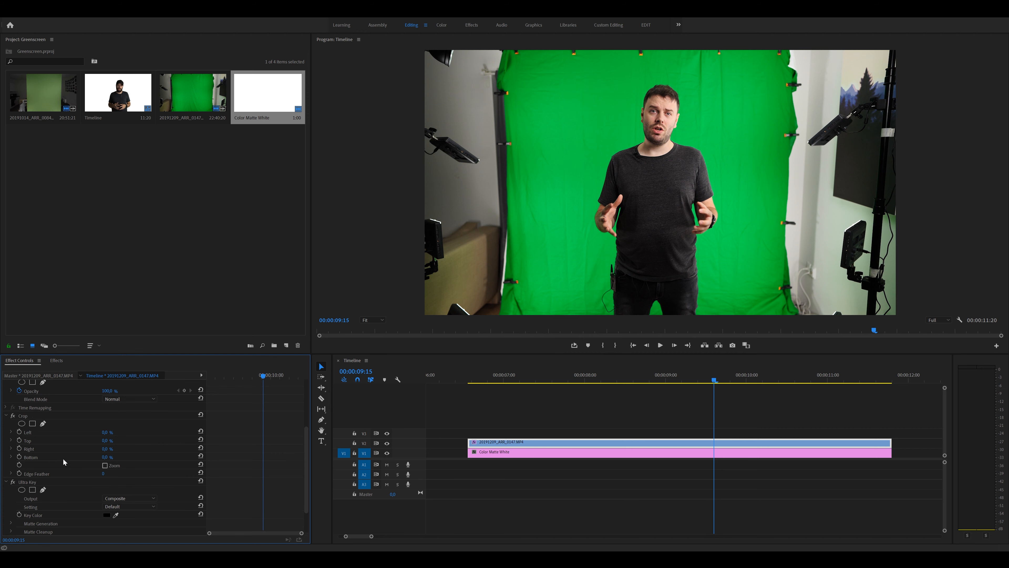
# Crop the second clip inside the green backdrop, about 21% from the left, 6% from the top and 25% from the right
pyautogui.click(29, 417)
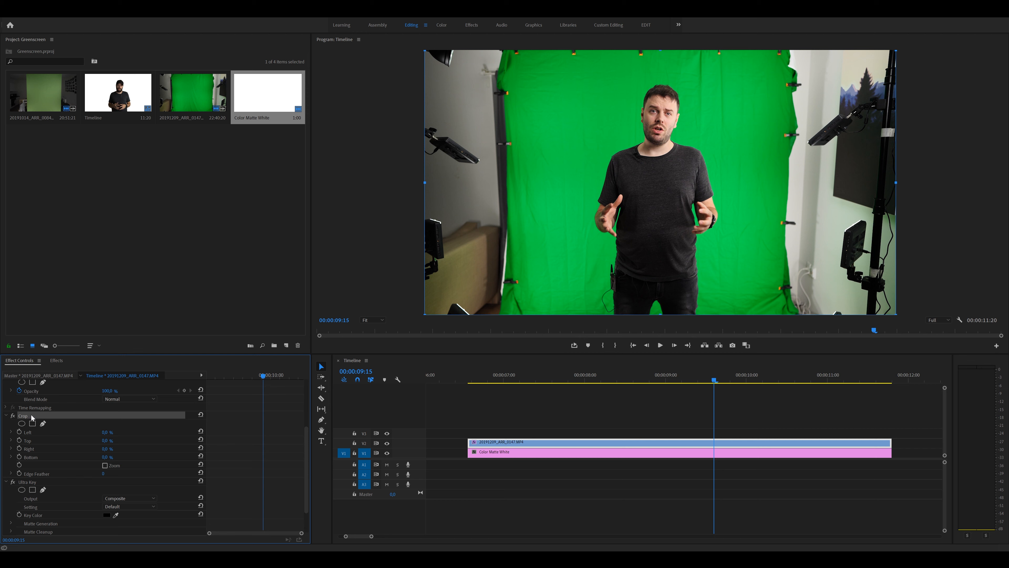
pyautogui.moveTo(425, 183); pyautogui.dragTo(523, 202)
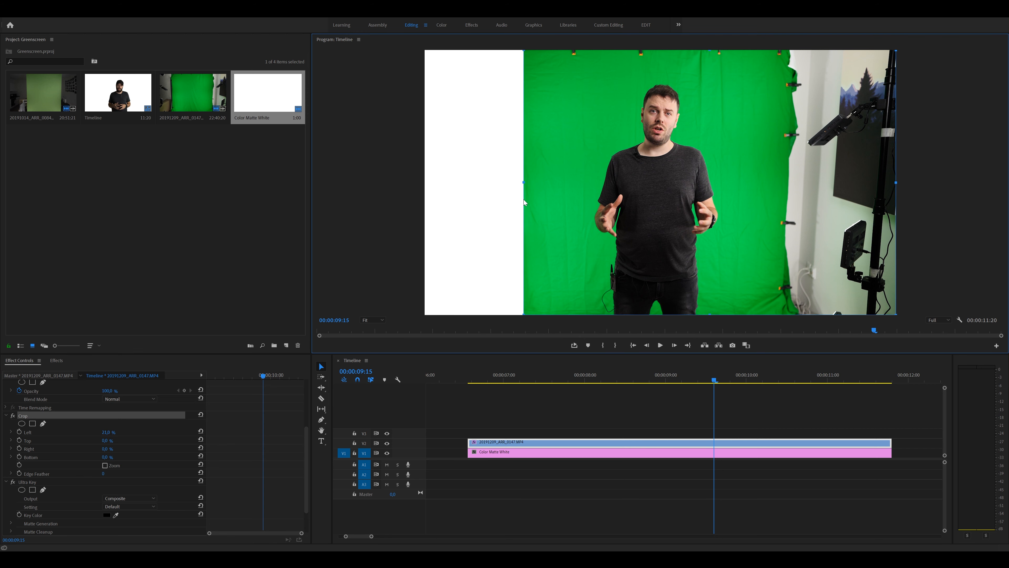
pyautogui.moveTo(895, 182); pyautogui.dragTo(777, 194)
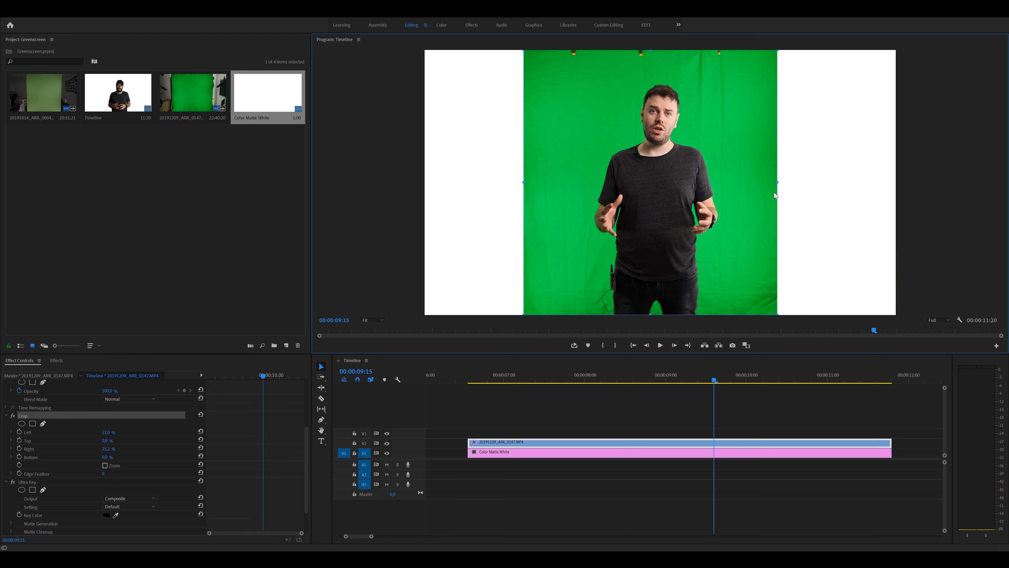
pyautogui.moveTo(646, 50); pyautogui.dragTo(652, 66)
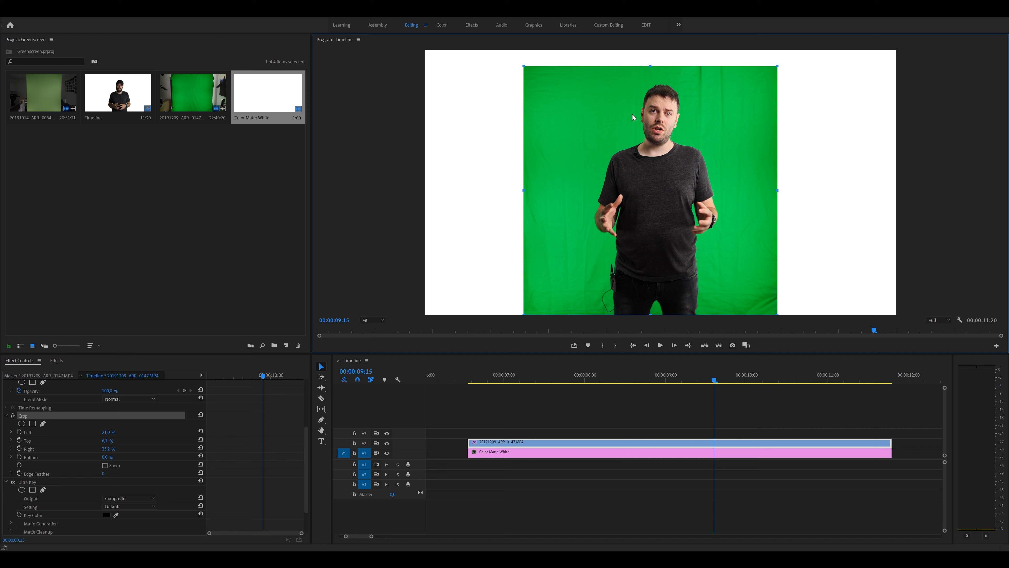
pyautogui.moveTo(524, 190); pyautogui.dragTo(524, 190)
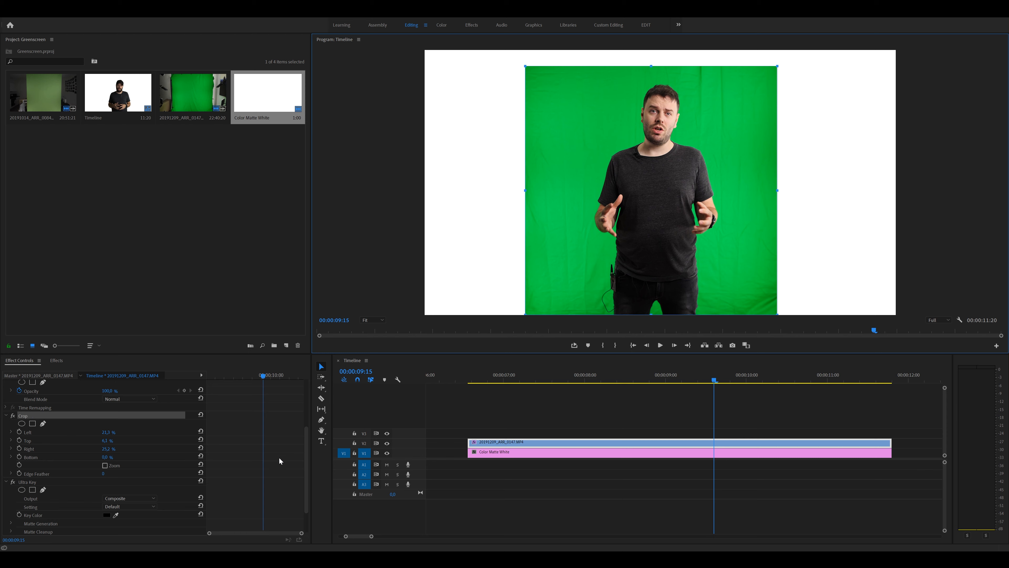
# Sample Ultra Key's Key Color from the green backdrop near the man's shoulder
pyautogui.moveTo(307, 435); pyautogui.dragTo(305, 453)
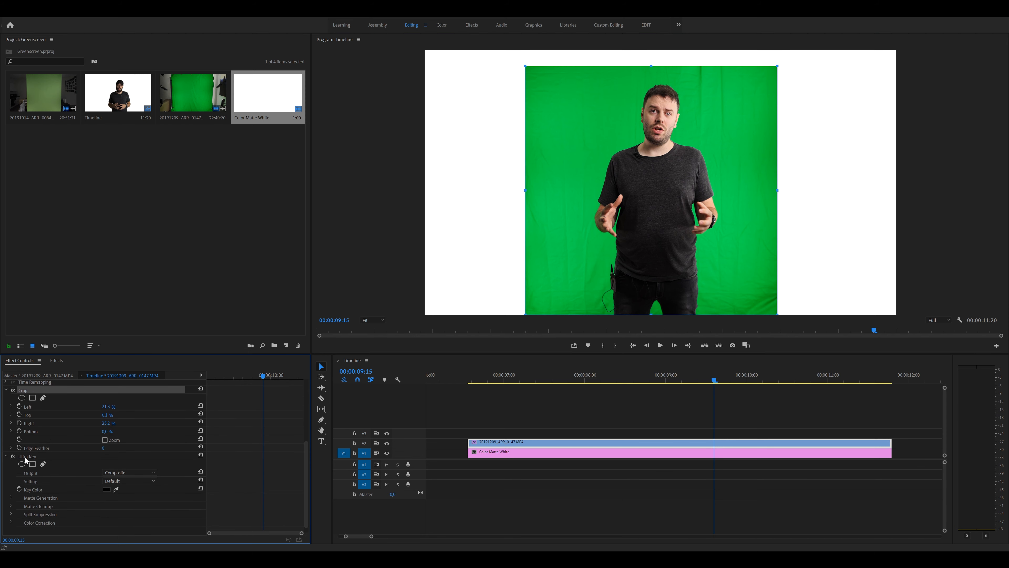
pyautogui.click(26, 457)
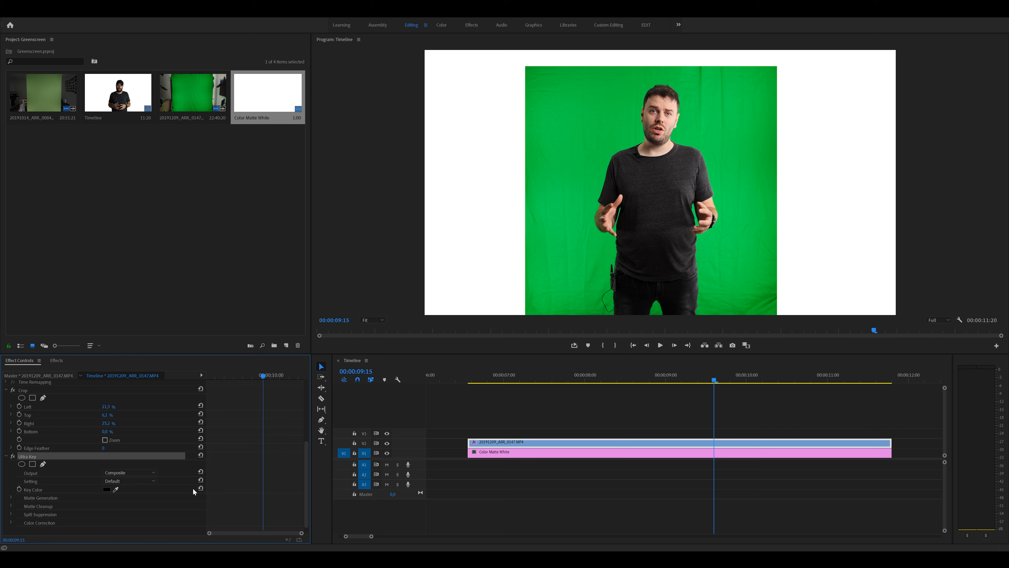
pyautogui.click(115, 490)
pyautogui.click(606, 163)
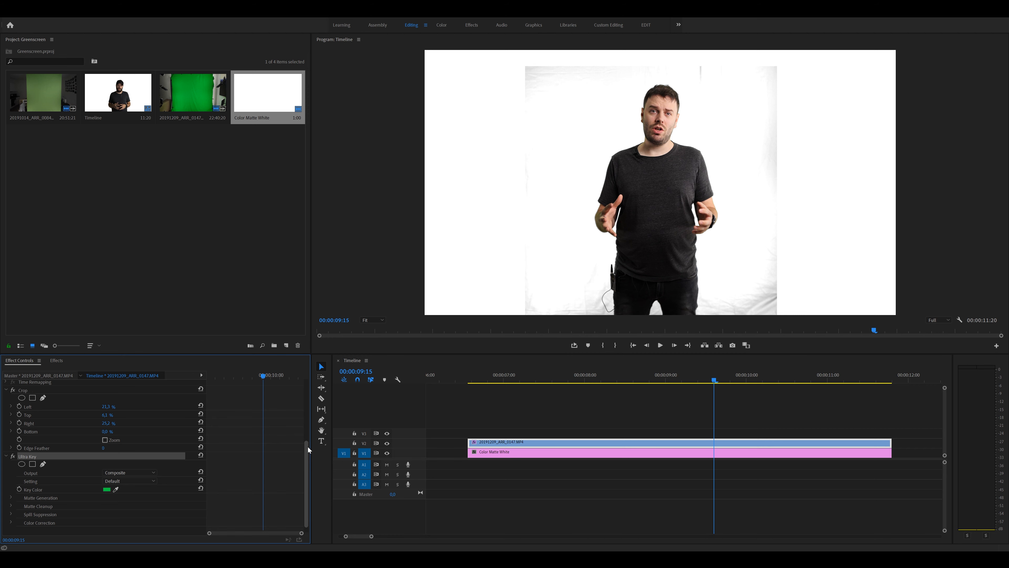
# Adjust the Shadow value in Ultra Key's Matte Generation settings, first lowering it strongly, and settle on about 56
pyautogui.click(11, 498)
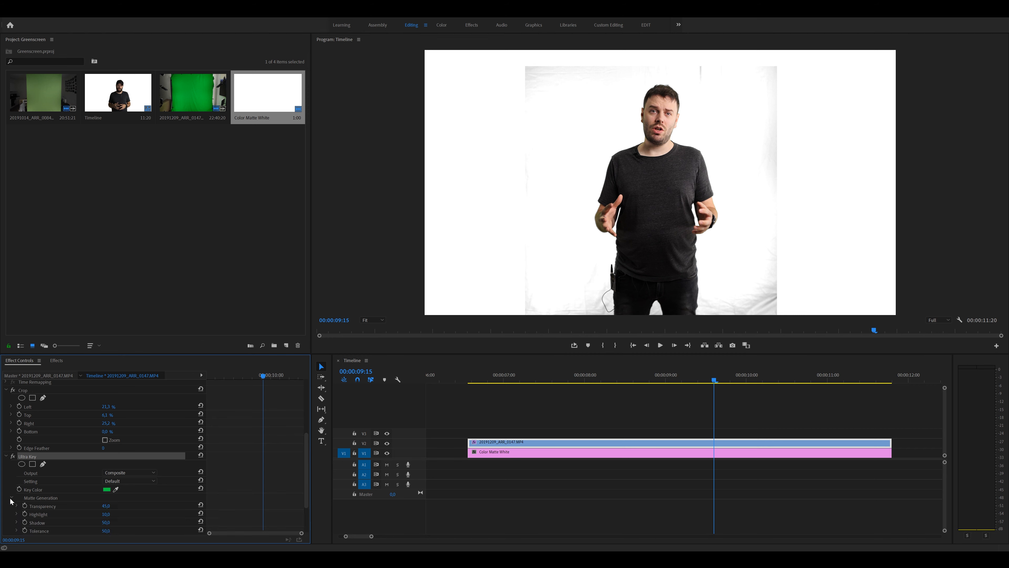
pyautogui.moveTo(305, 437); pyautogui.dragTo(304, 462)
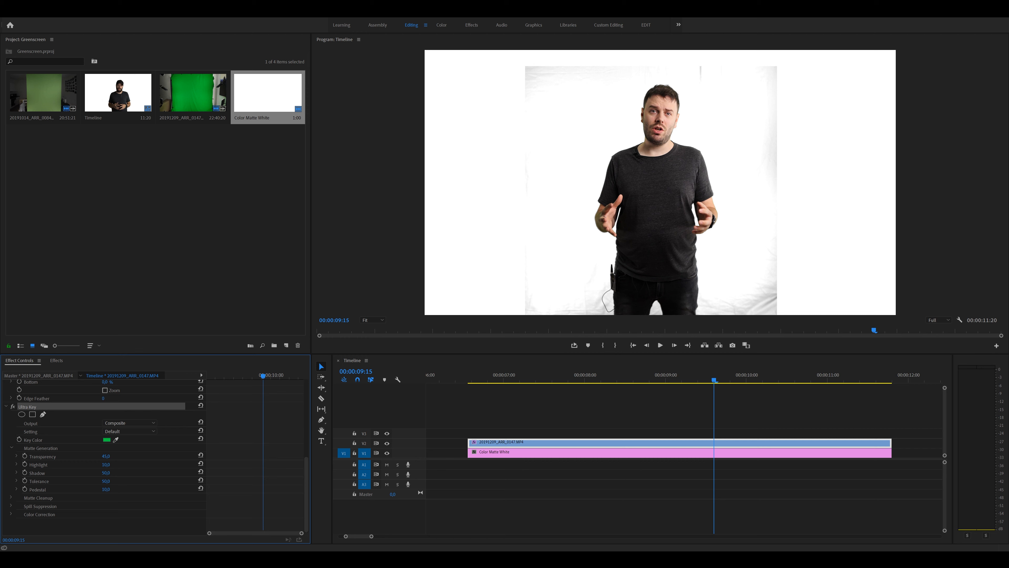
pyautogui.moveTo(106, 472); pyautogui.dragTo(80, 472)
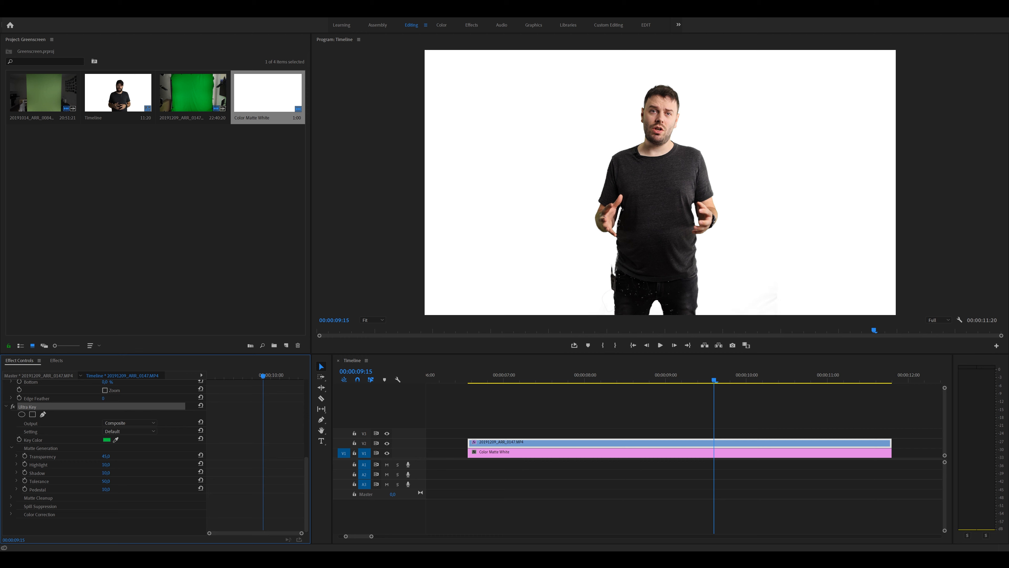
pyautogui.moveTo(105, 472)
pyautogui.mouseDown()
pyautogui.moveTo(121, 472)
pyautogui.moveTo(113, 473)
pyautogui.mouseUp()
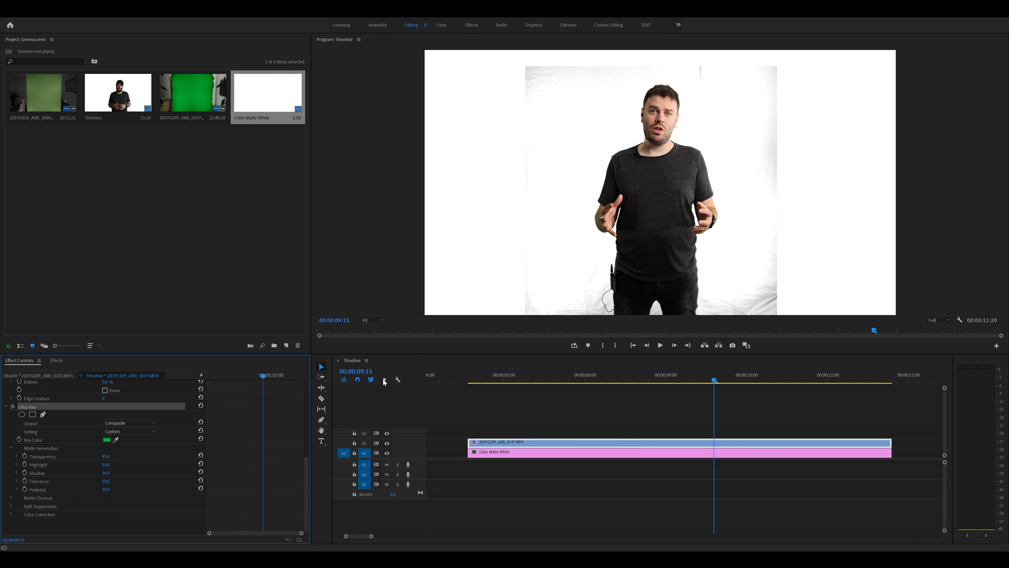
# Enlarge the Program preview and set Ultra Key's Matte Generation Pedestal to 69
pyautogui.moveTo(413, 354); pyautogui.dragTo(395, 402)
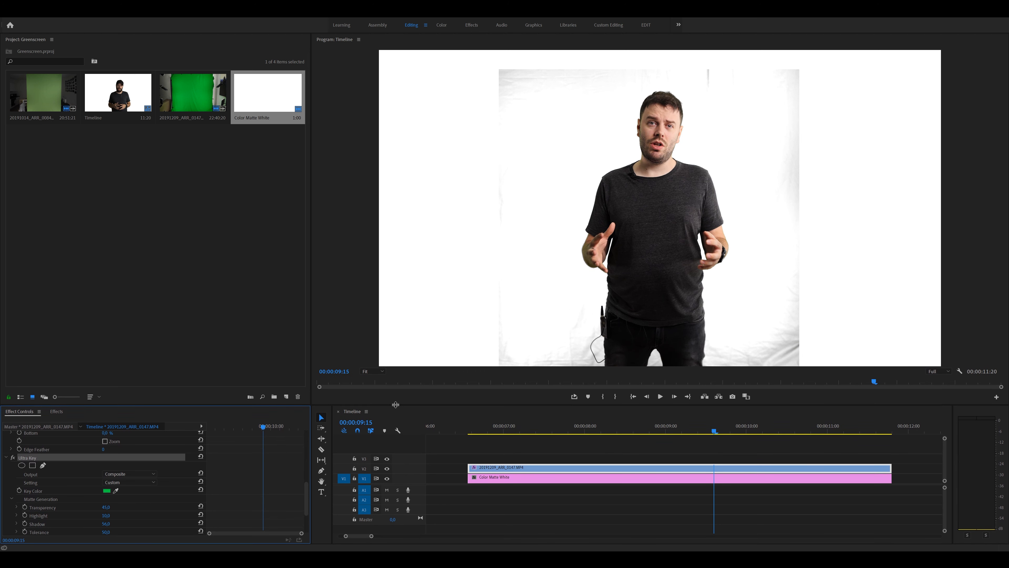
pyautogui.moveTo(306, 482); pyautogui.dragTo(305, 496)
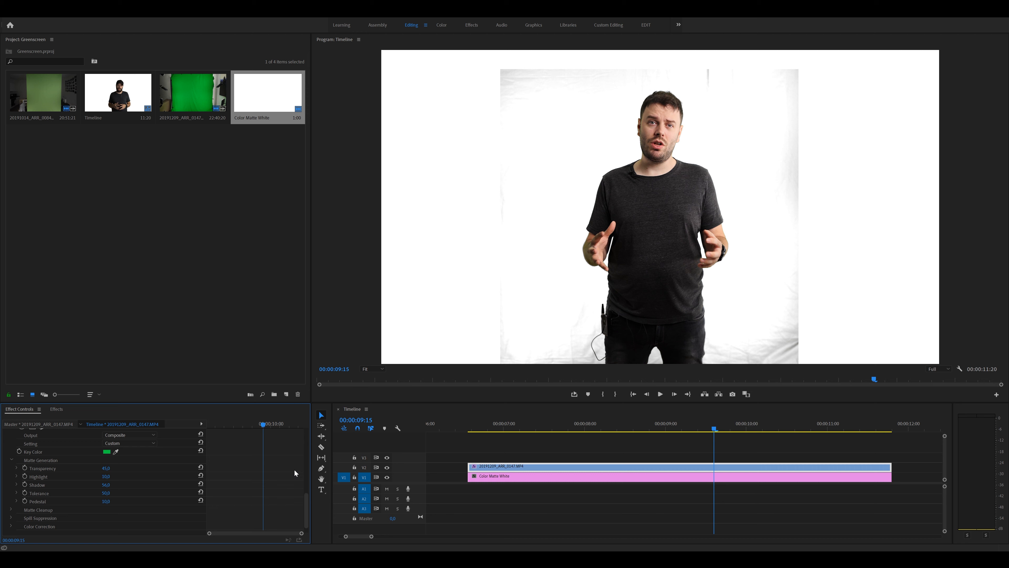
pyautogui.moveTo(106, 500); pyautogui.dragTo(115, 500)
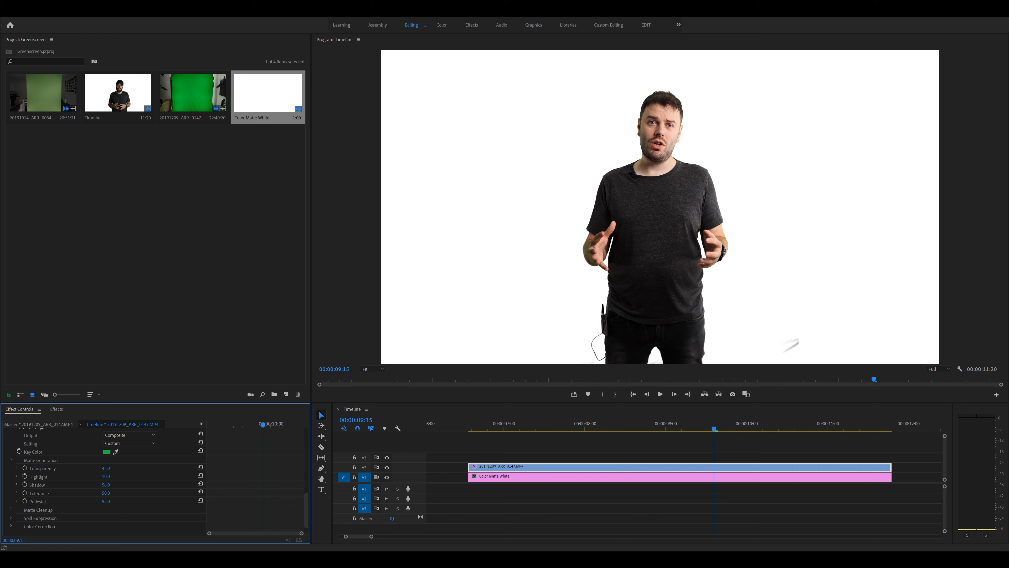
pyautogui.moveTo(106, 501); pyautogui.dragTo(99, 501)
# Raise Ultra Key's Matte Cleanup Contrast to about 82, checking the remaining backdrop creases at different points of the clip
pyautogui.moveTo(639, 429); pyautogui.dragTo(675, 431)
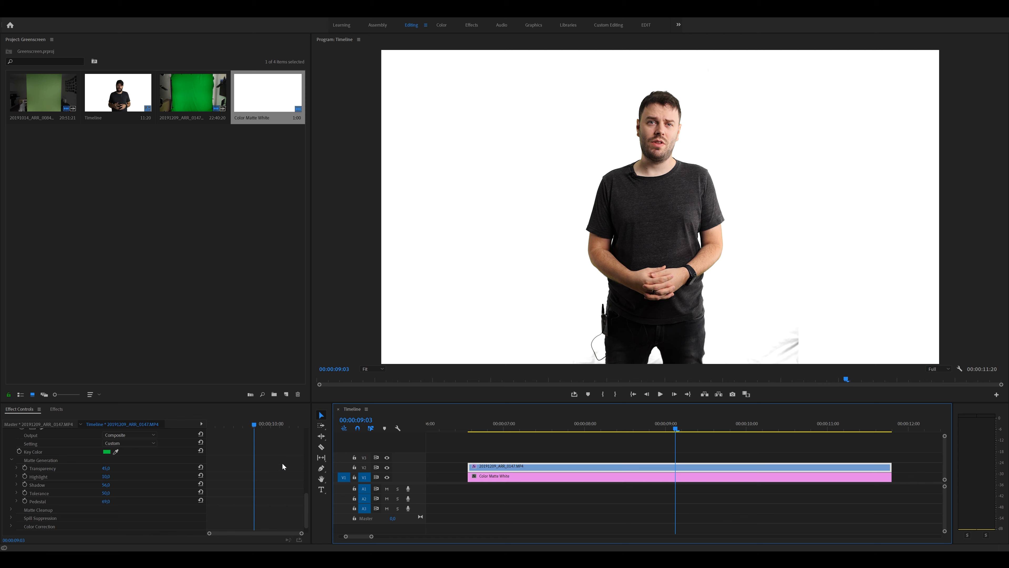
pyautogui.scroll(5, 311, 503)
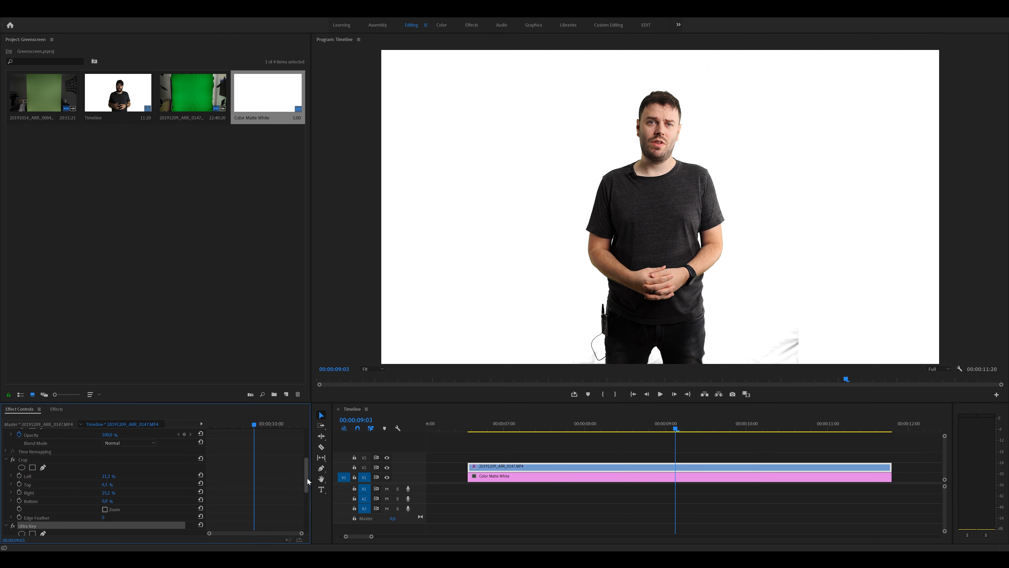
pyautogui.scroll(-5, 306, 493)
pyautogui.moveTo(298, 516); pyautogui.dragTo(296, 518)
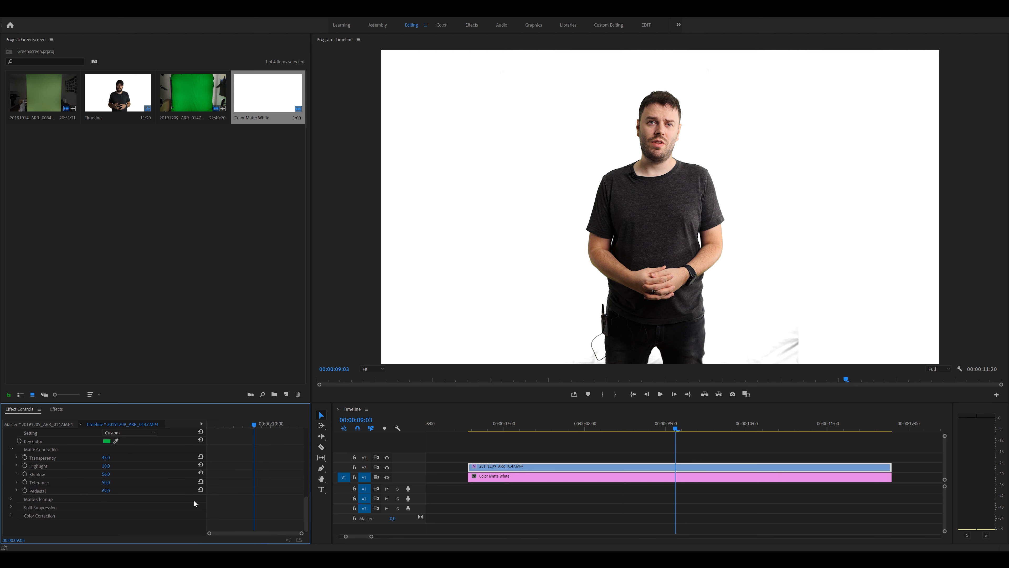
pyautogui.click(12, 499)
pyautogui.moveTo(307, 496); pyautogui.dragTo(308, 501)
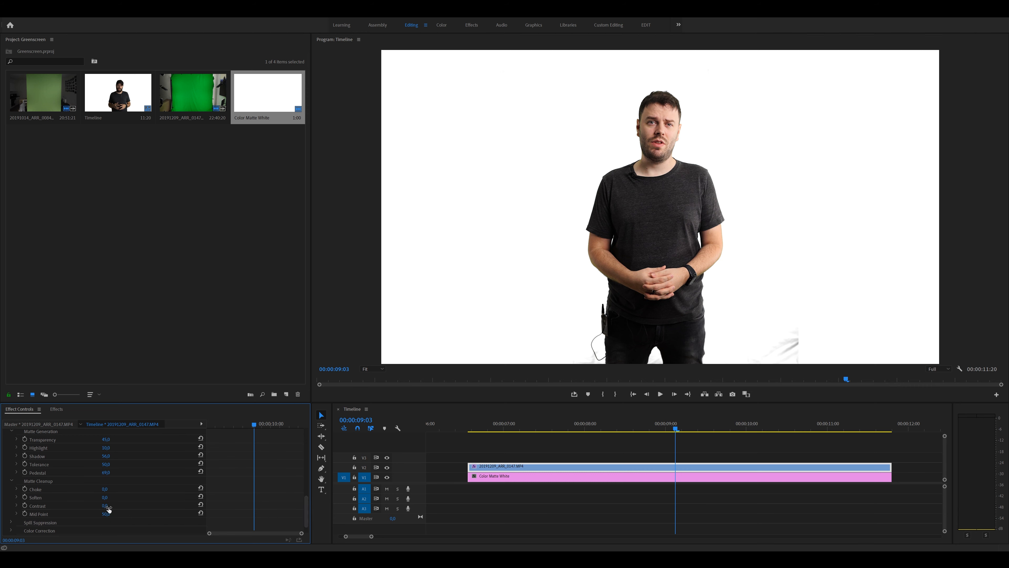
pyautogui.moveTo(106, 506); pyautogui.dragTo(124, 506)
pyautogui.moveTo(106, 506); pyautogui.dragTo(106, 506)
pyautogui.moveTo(662, 427); pyautogui.dragTo(592, 425)
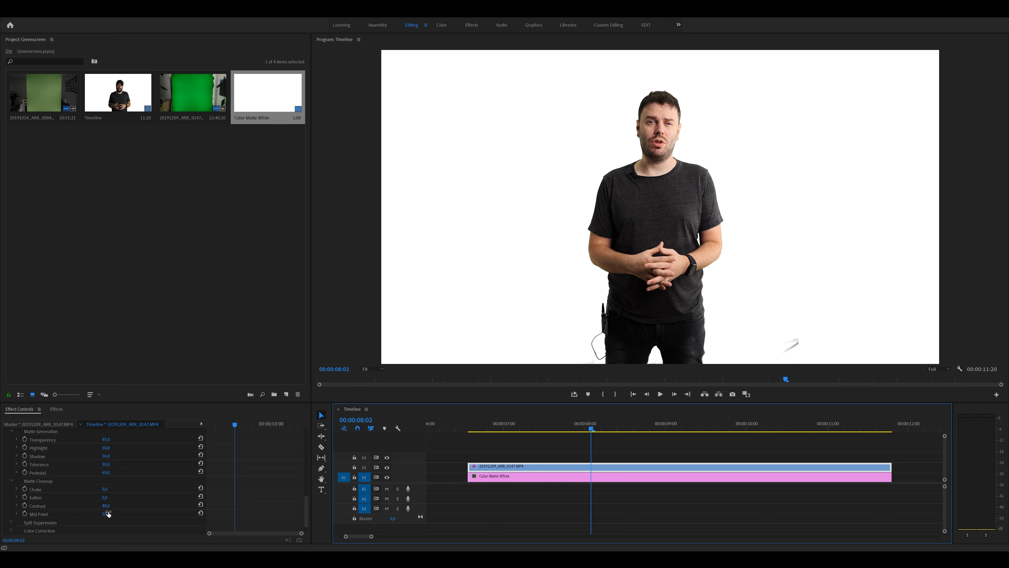
pyautogui.moveTo(106, 505); pyautogui.dragTo(125, 506)
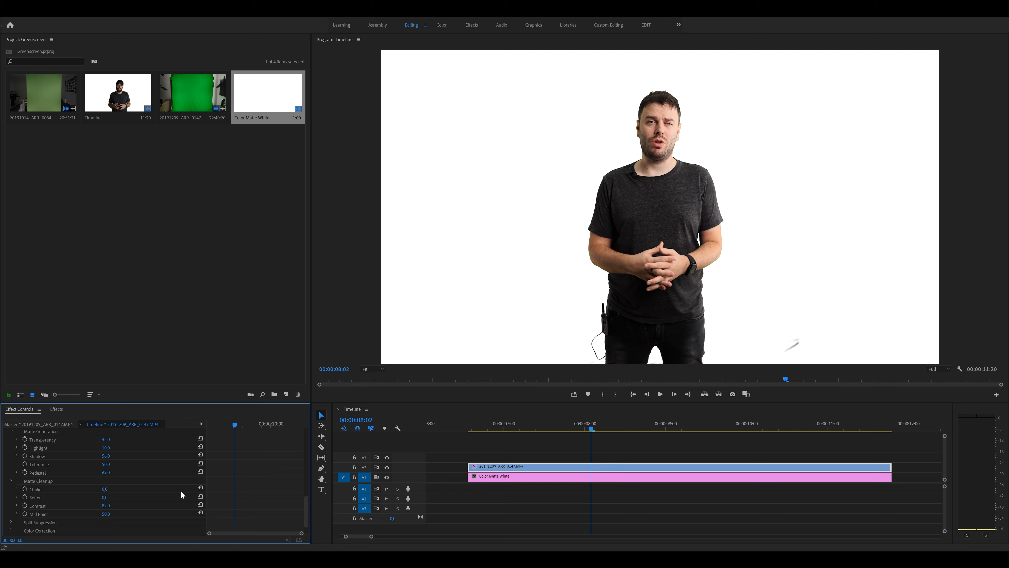
# Save the project and scrub through the second clip from 00:00:10:13 back to 00:00:07:19 to check the key
pyautogui.moveTo(577, 429); pyautogui.dragTo(789, 409)
pyautogui.hotkey('ctrl', 's')
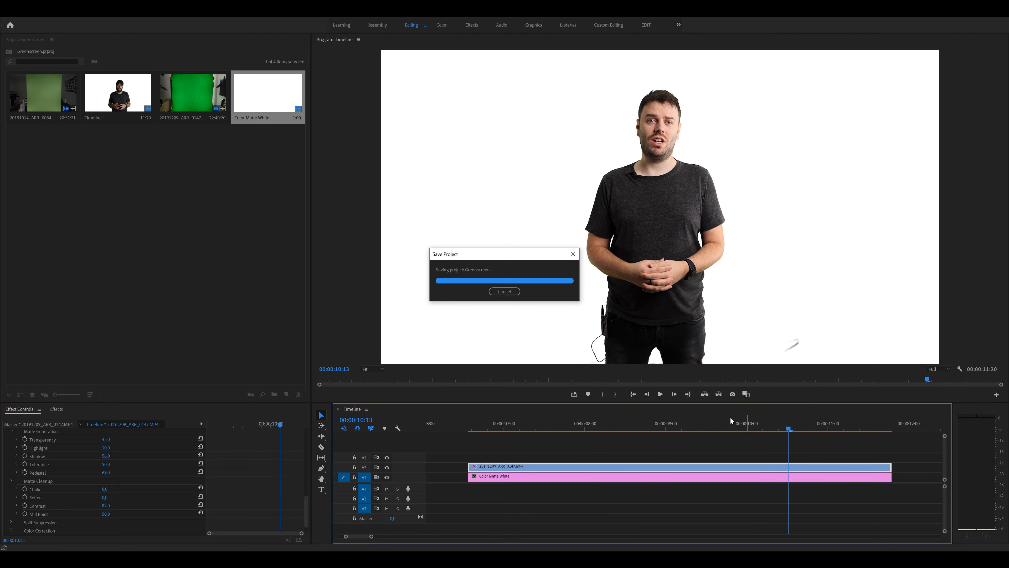
pyautogui.moveTo(306, 502); pyautogui.dragTo(309, 495)
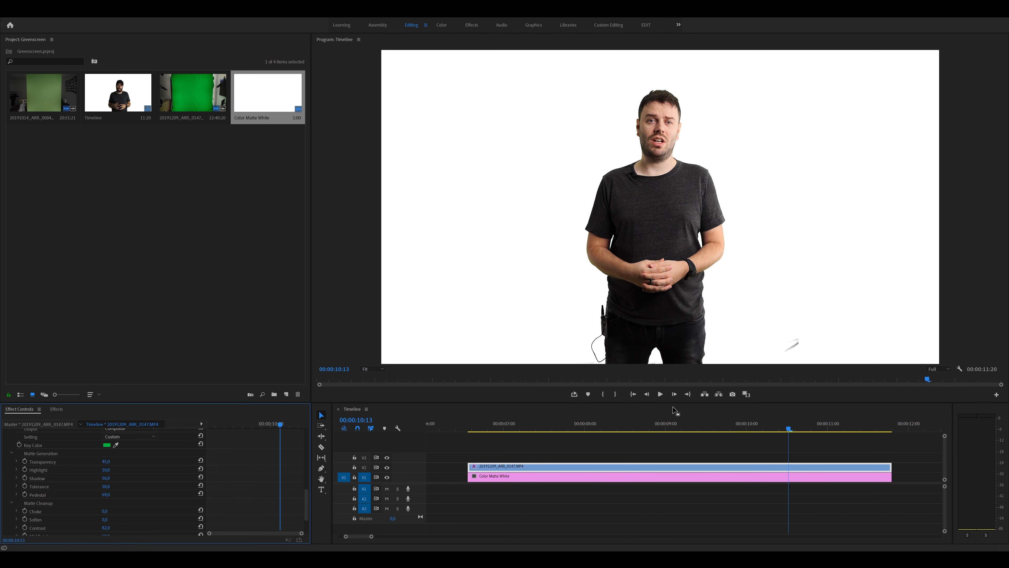
pyautogui.click(571, 428)
pyautogui.moveTo(571, 428)
pyautogui.mouseDown()
pyautogui.moveTo(514, 428)
pyautogui.moveTo(565, 428)
pyautogui.mouseUp()
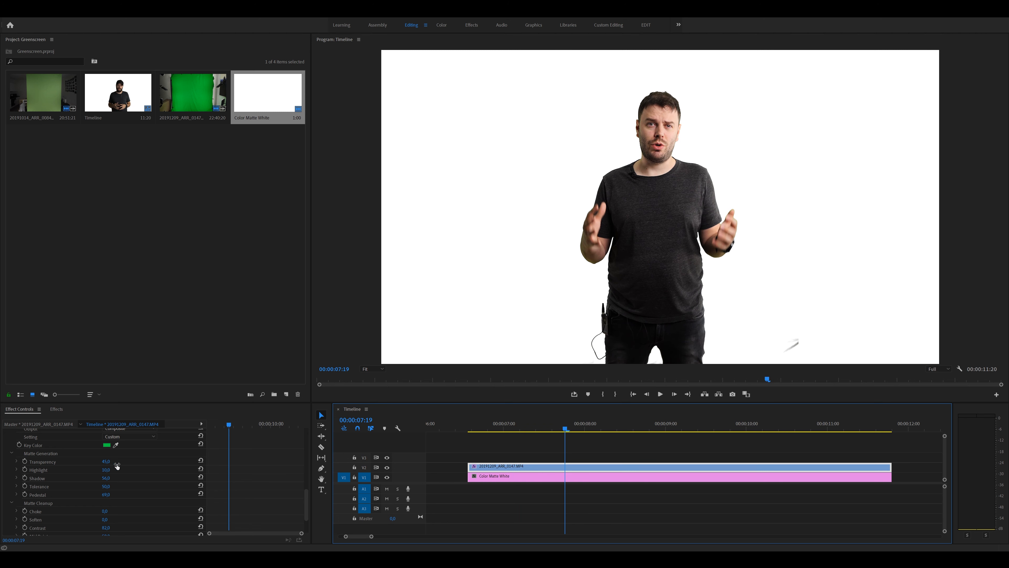
# Examine Ultra Key's Matte Generation and Matte Cleanup settings against the keyed clip, moving the playhead to 00:00:08:15
pyautogui.moveTo(305, 493); pyautogui.dragTo(305, 496)
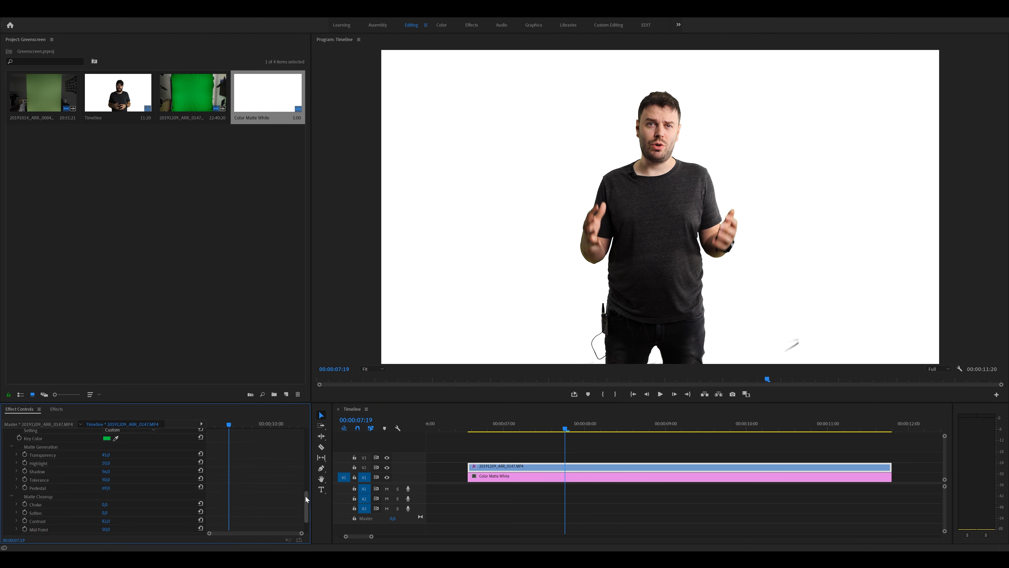
pyautogui.click(112, 468)
pyautogui.click(112, 460)
pyautogui.click(113, 469)
pyautogui.click(113, 458)
pyautogui.click(115, 475)
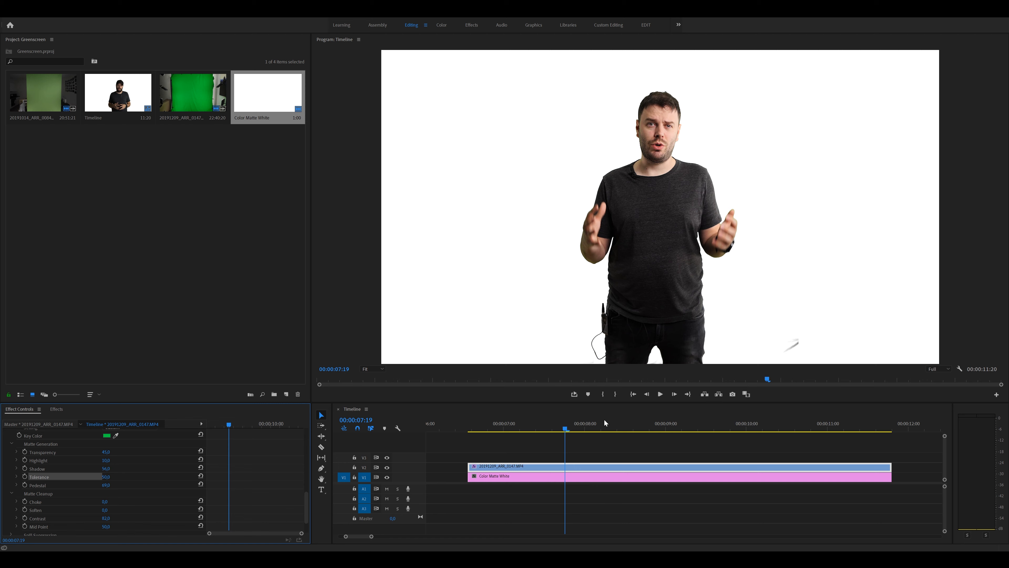
pyautogui.moveTo(568, 430); pyautogui.dragTo(637, 418)
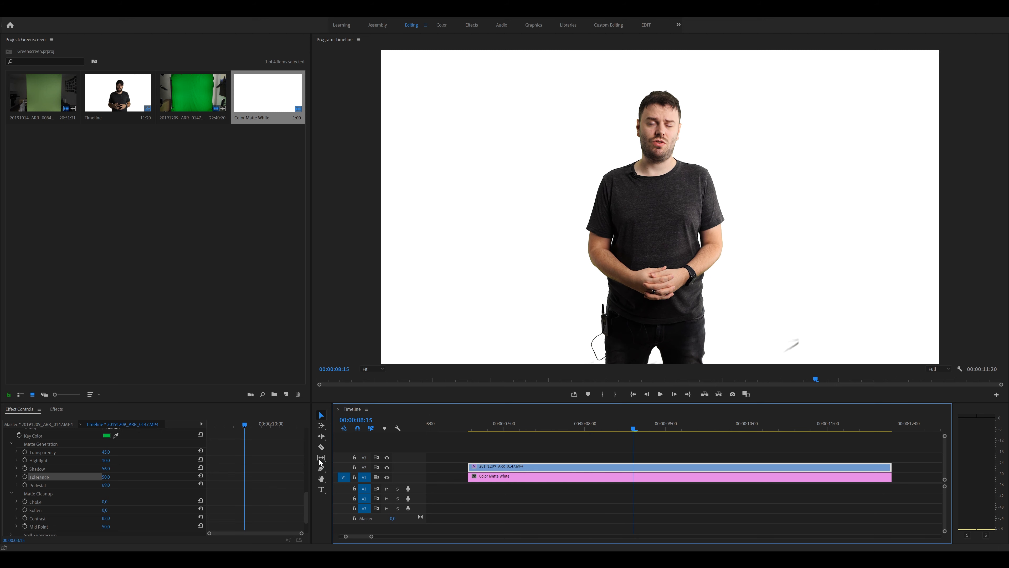
pyautogui.moveTo(306, 495); pyautogui.dragTo(306, 487)
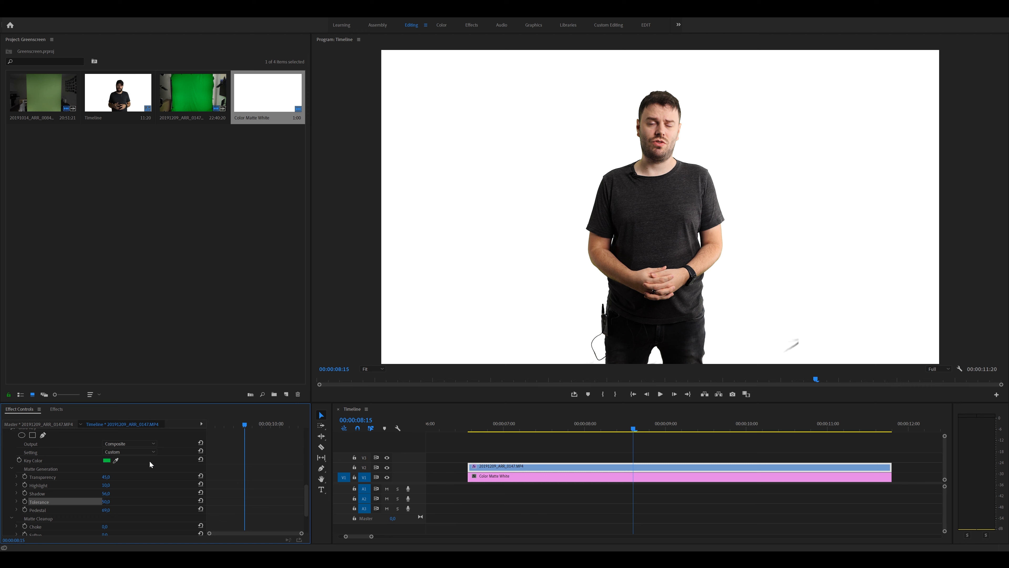
pyautogui.click(106, 460)
pyautogui.moveTo(550, 251); pyautogui.dragTo(478, 227)
pyautogui.doubleClick(530, 339)
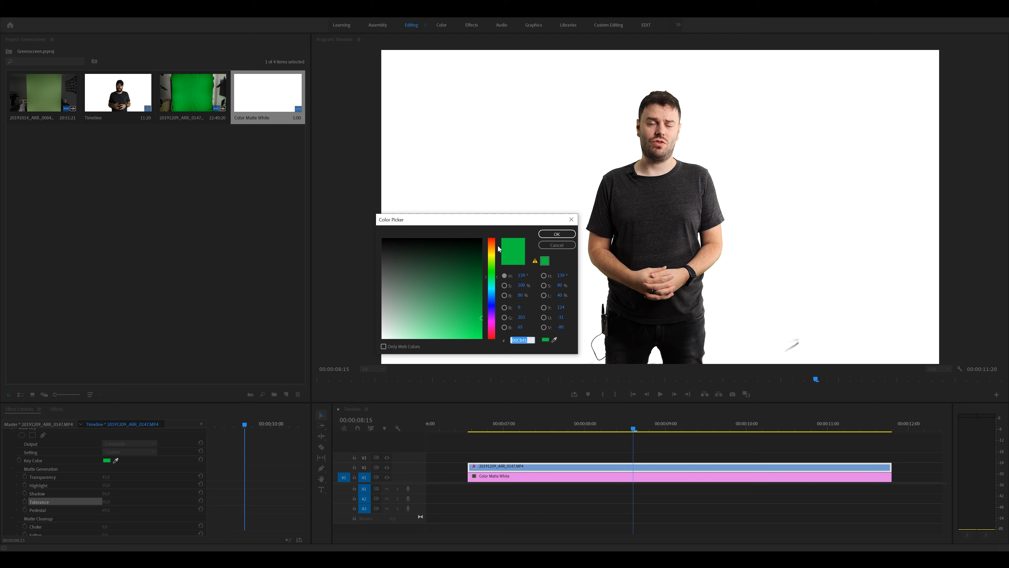
pyautogui.click(481, 312)
pyautogui.click(482, 327)
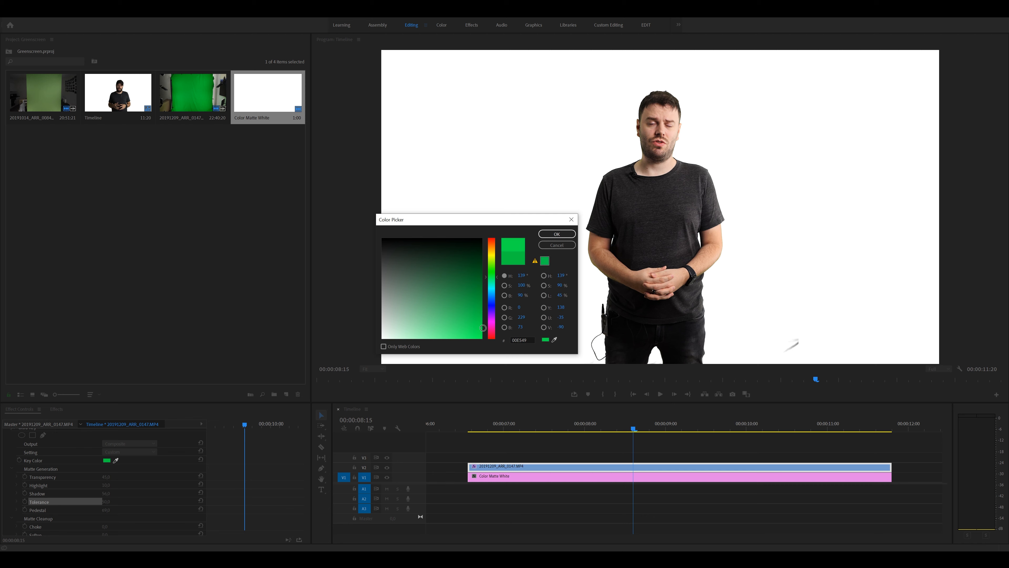
pyautogui.click(555, 245)
# Move the playhead to 00:00:08:24, save the project and enlarge the area showing the clip's effect settings
pyautogui.moveTo(638, 428); pyautogui.dragTo(662, 417)
pyautogui.hotkey('ctrl', 's')
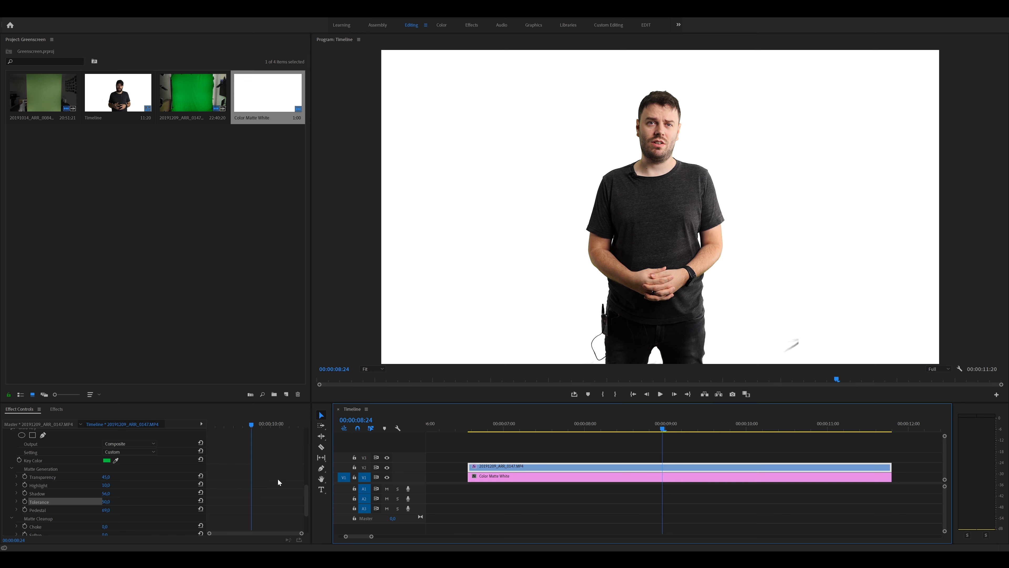
pyautogui.moveTo(305, 493); pyautogui.dragTo(304, 492)
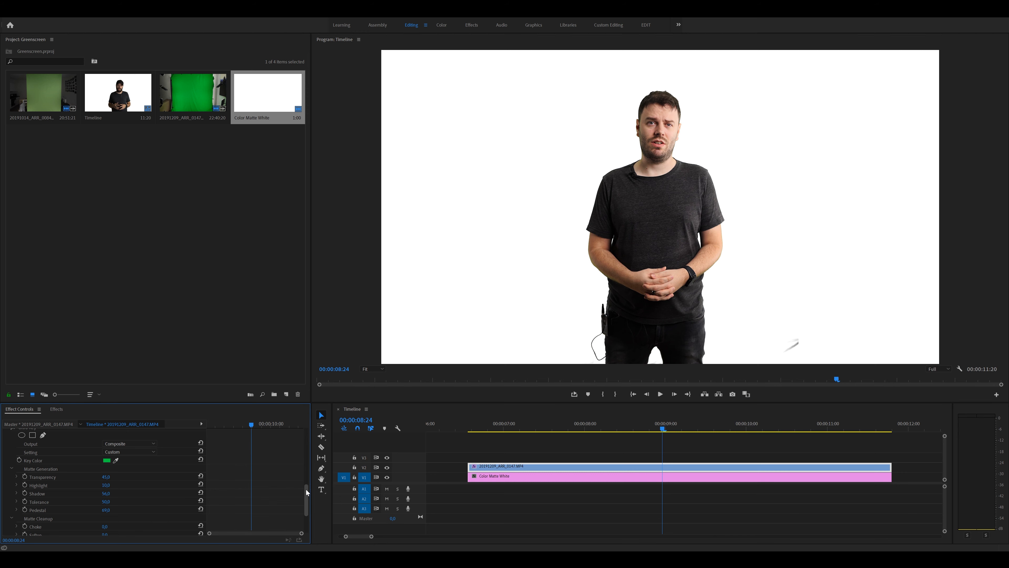
pyautogui.moveTo(343, 401); pyautogui.dragTo(344, 324)
pyautogui.moveTo(308, 438); pyautogui.dragTo(308, 361)
# Draw a four-point Opacity mask around the leftover backdrop crease beside the subject's legs, set its feather to 0 and invert it
pyautogui.click(34, 430)
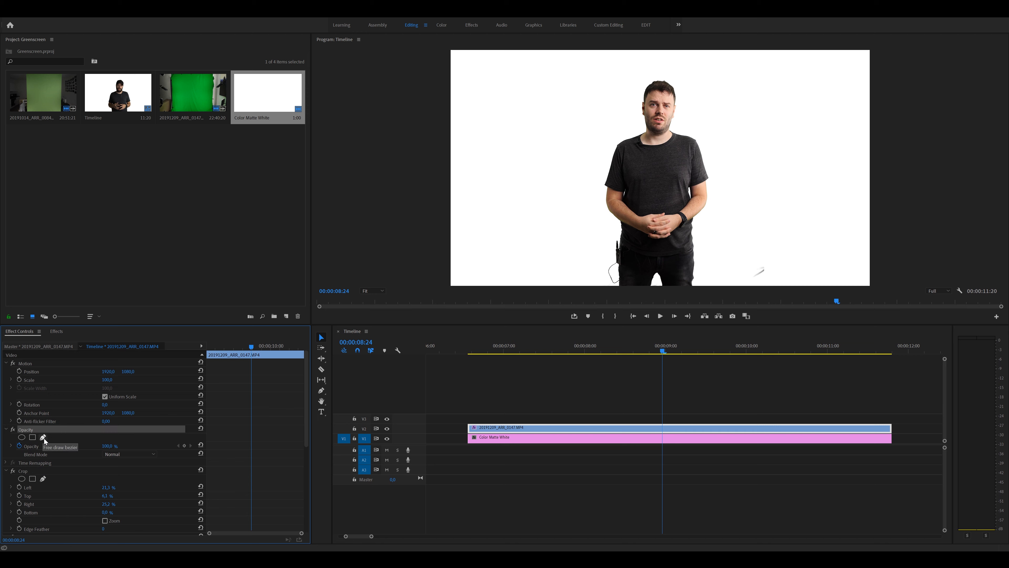
pyautogui.click(43, 438)
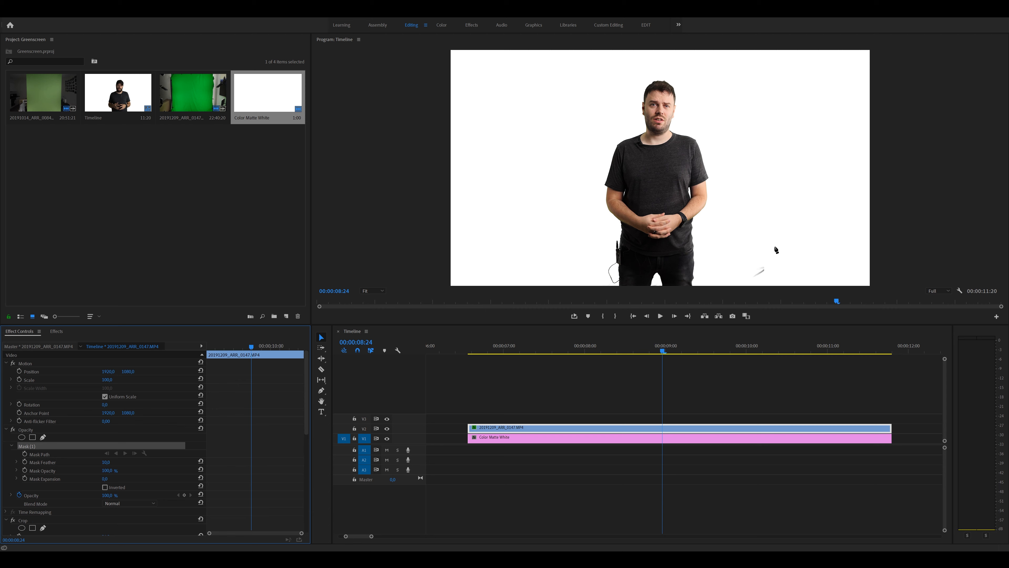
pyautogui.click(777, 238)
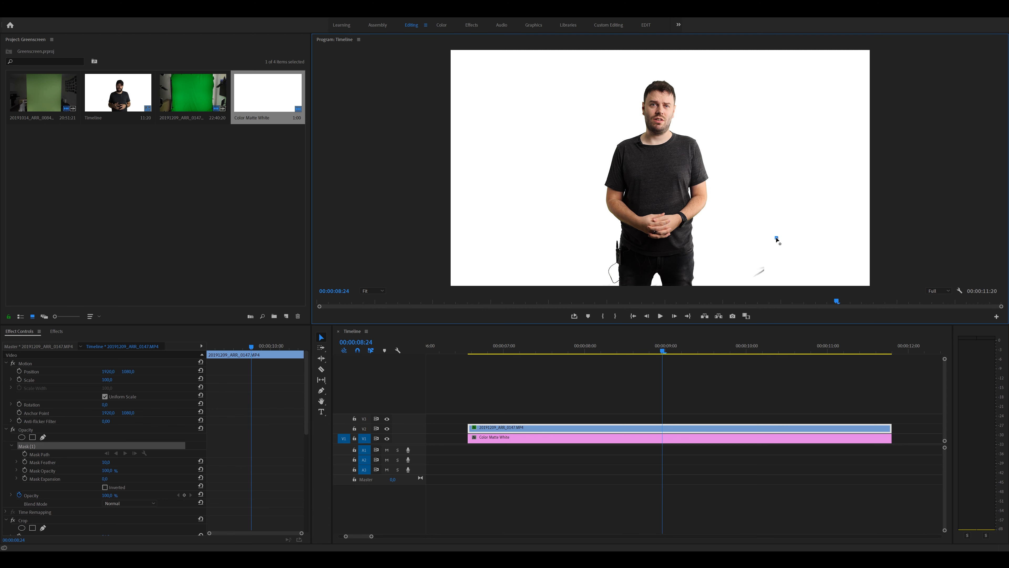
pyautogui.click(738, 259)
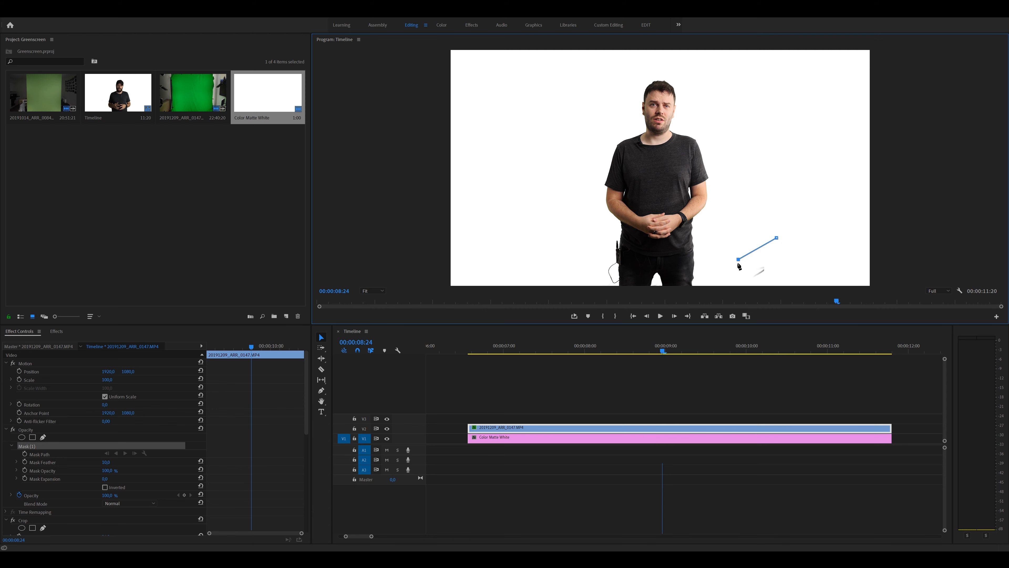
pyautogui.click(737, 283)
pyautogui.click(784, 282)
pyautogui.click(777, 238)
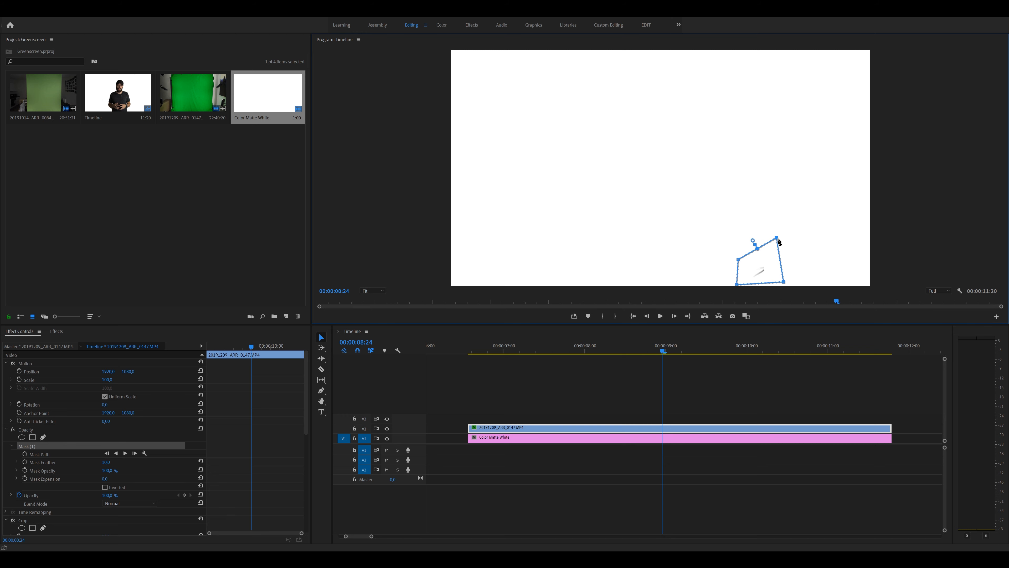
pyautogui.moveTo(105, 463); pyautogui.dragTo(105, 463)
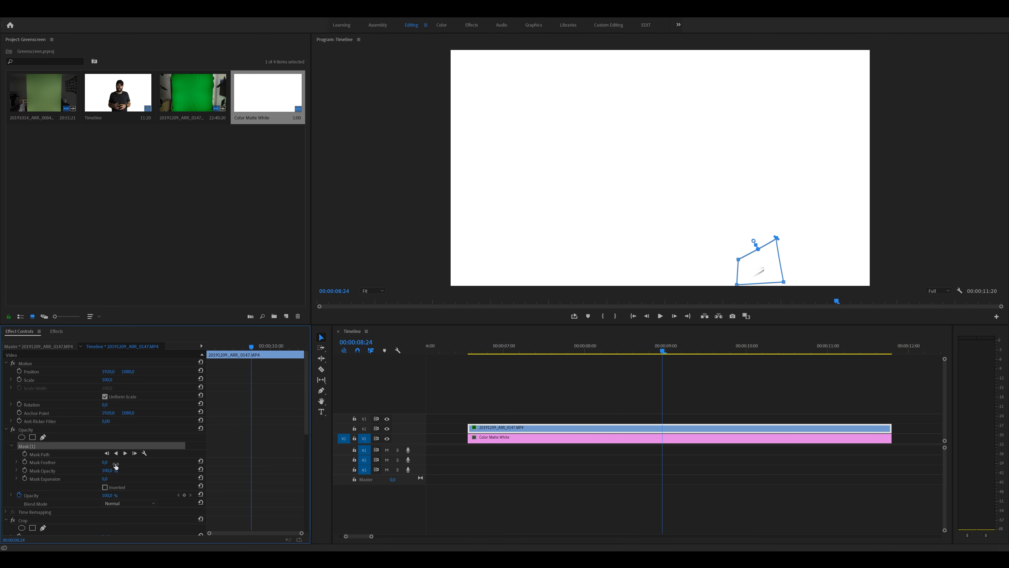
pyautogui.click(105, 487)
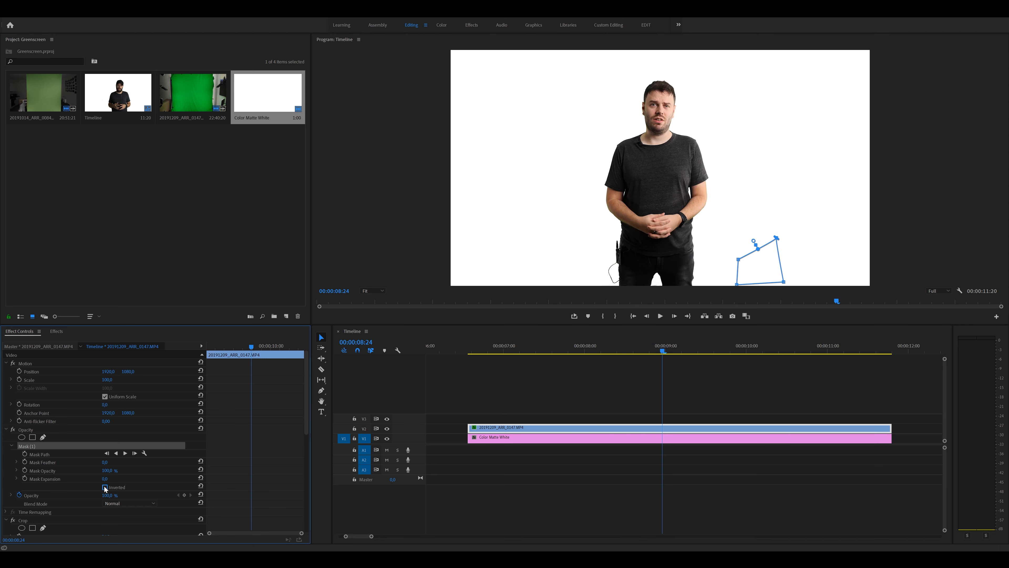
# Scrub the masked clip from 00:00:07:09 back to its start and forward to 00:00:09:13, and save the project
pyautogui.moveTo(644, 352); pyautogui.dragTo(534, 351)
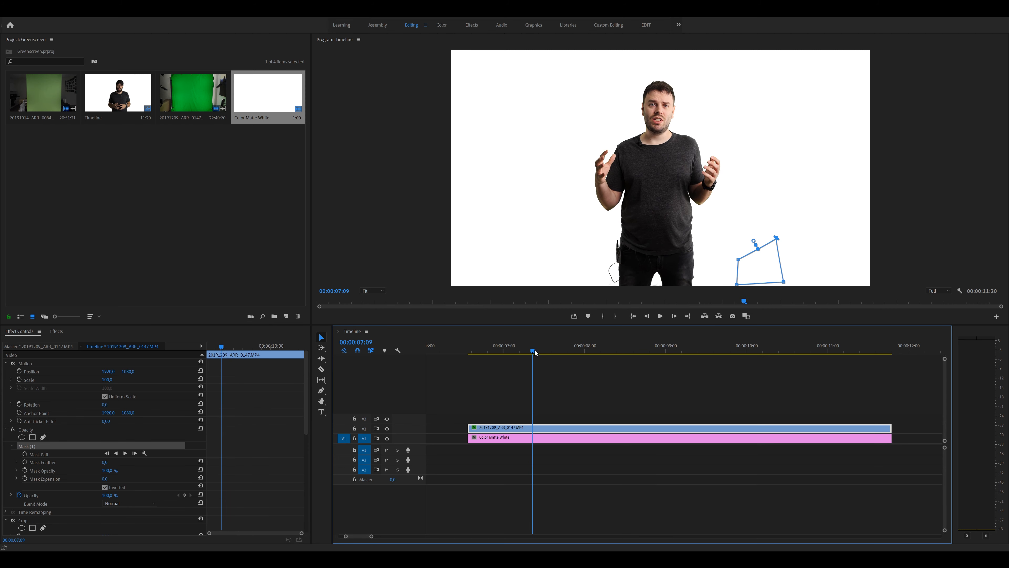
pyautogui.click(500, 383)
pyautogui.click(490, 349)
pyautogui.moveTo(490, 348); pyautogui.dragTo(709, 355)
pyautogui.hotkey('ctrl', 's')
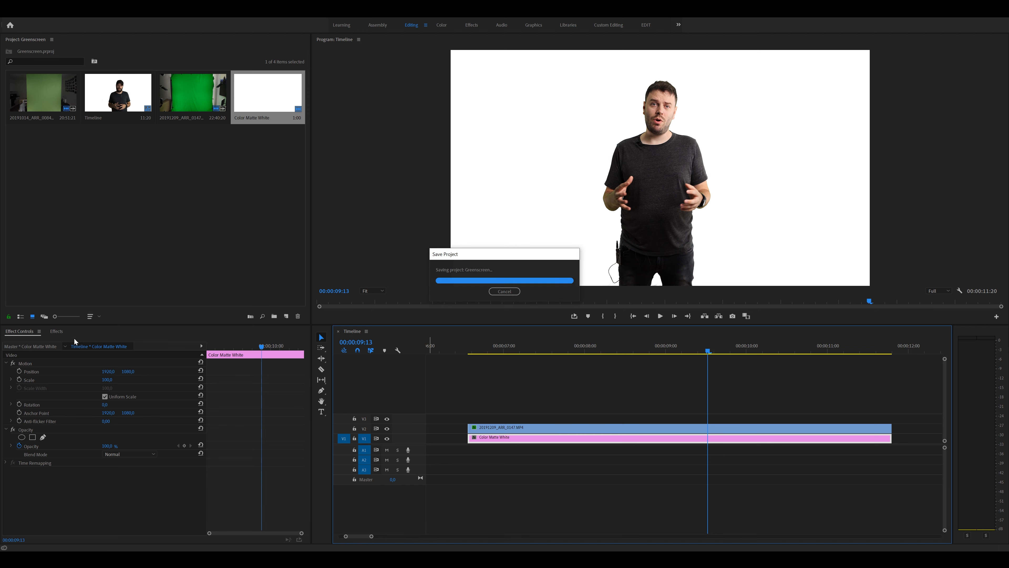
# Select the keyed second clip and expand Ultra Key's Spill Suppression settings to examine them
pyautogui.click(488, 428)
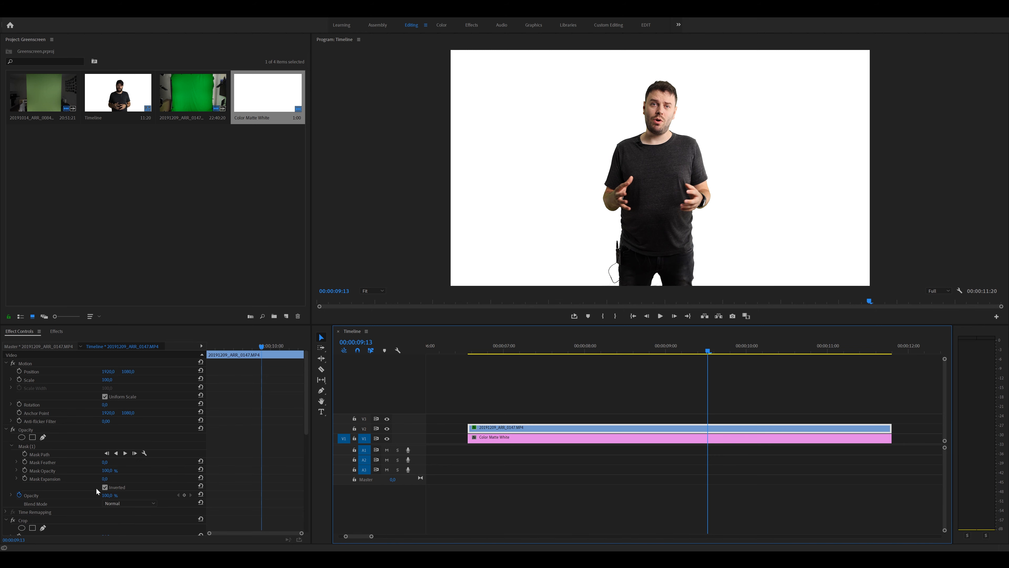
pyautogui.moveTo(308, 409); pyautogui.dragTo(303, 523)
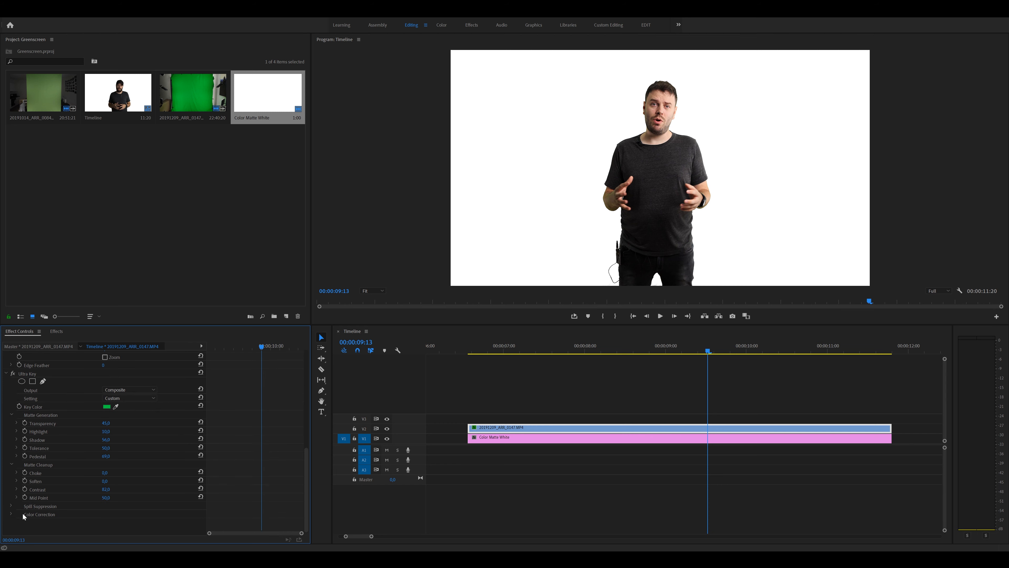
pyautogui.click(11, 506)
pyautogui.moveTo(305, 466); pyautogui.dragTo(308, 476)
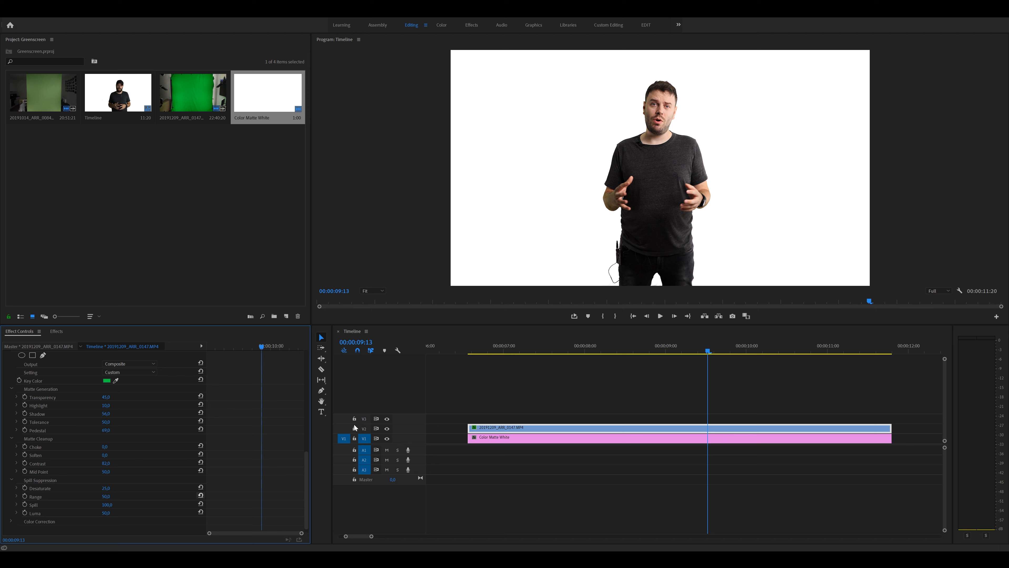
# At 00:00:09:14, switch to the Color workspace and sample the subject's green-tinted forearm as Lumetri's HSL Secondary key color
pyautogui.scroll(2, 609, 399)
pyautogui.scroll(1, 619, 396)
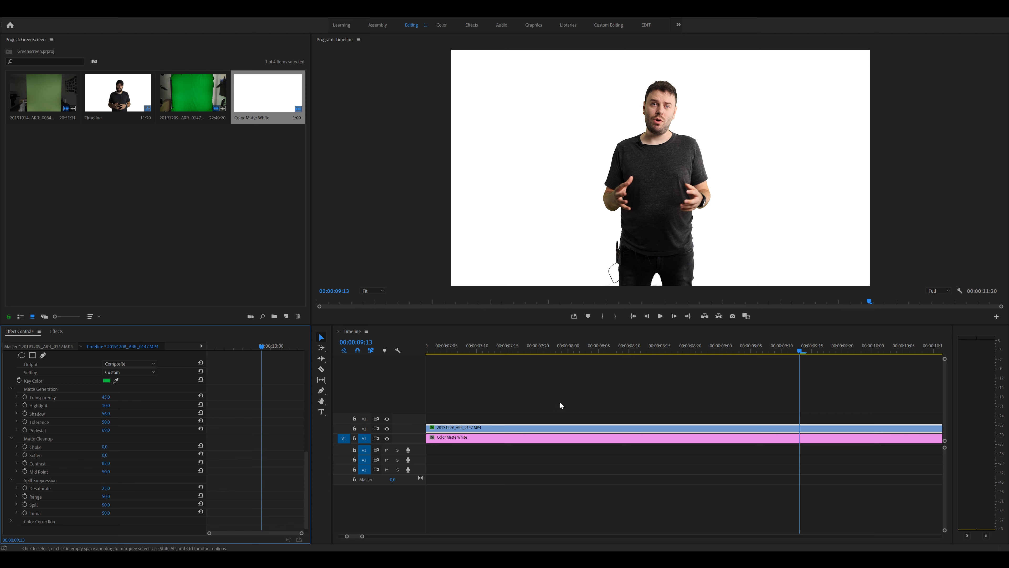
pyautogui.moveTo(718, 352); pyautogui.dragTo(806, 355)
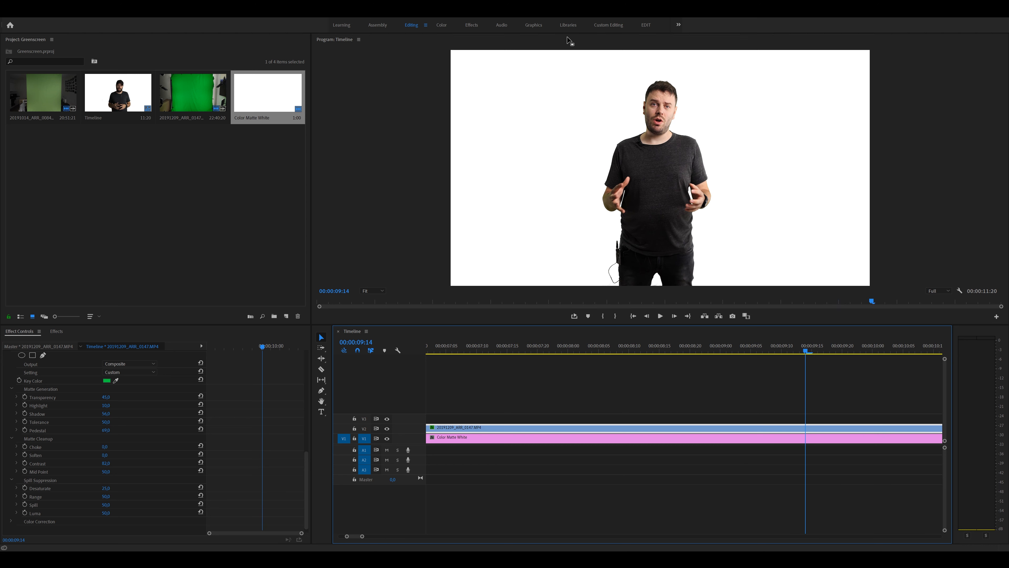
pyautogui.click(442, 25)
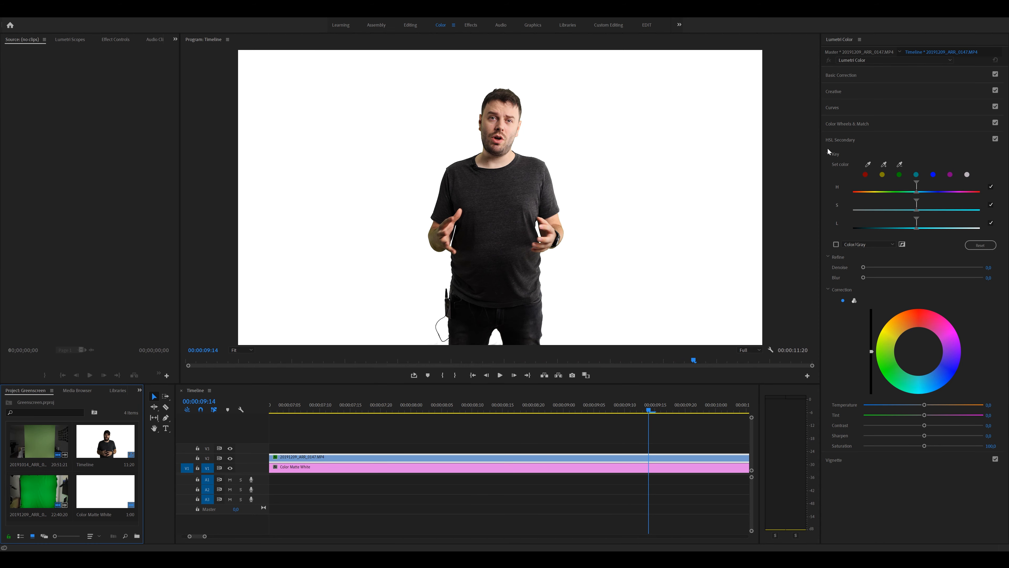
pyautogui.click(830, 141)
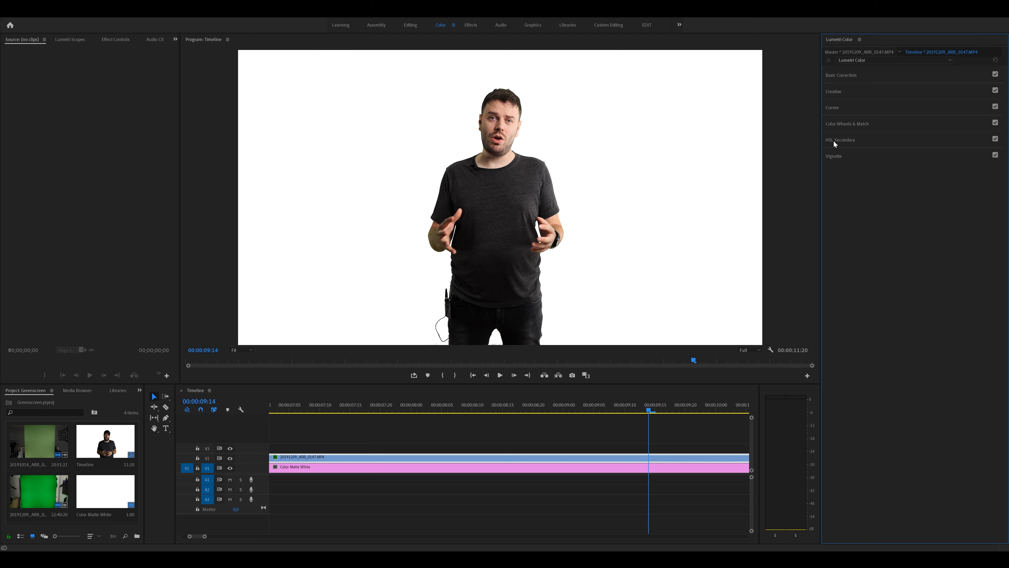
pyautogui.click(836, 140)
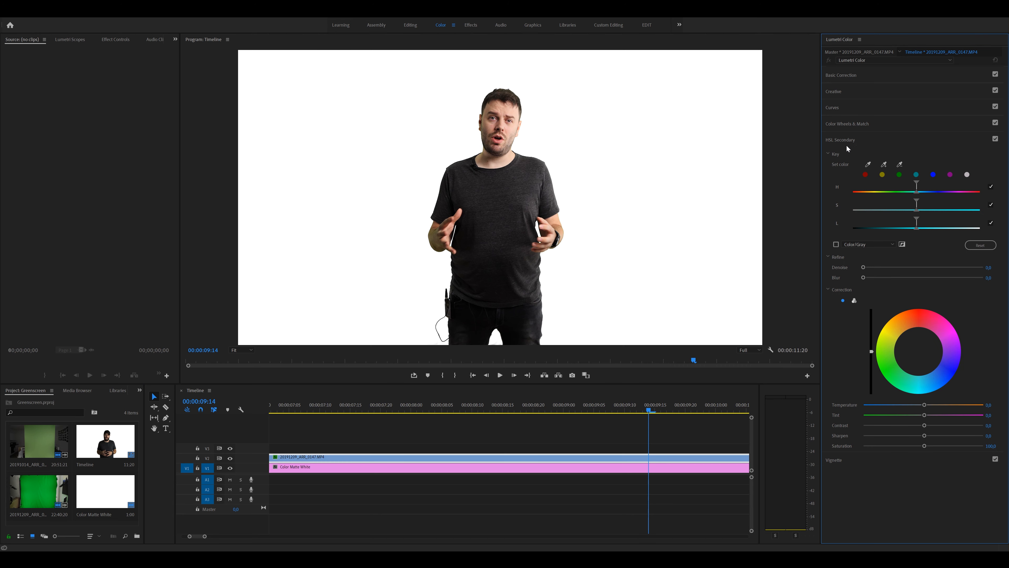
pyautogui.click(868, 164)
pyautogui.click(434, 231)
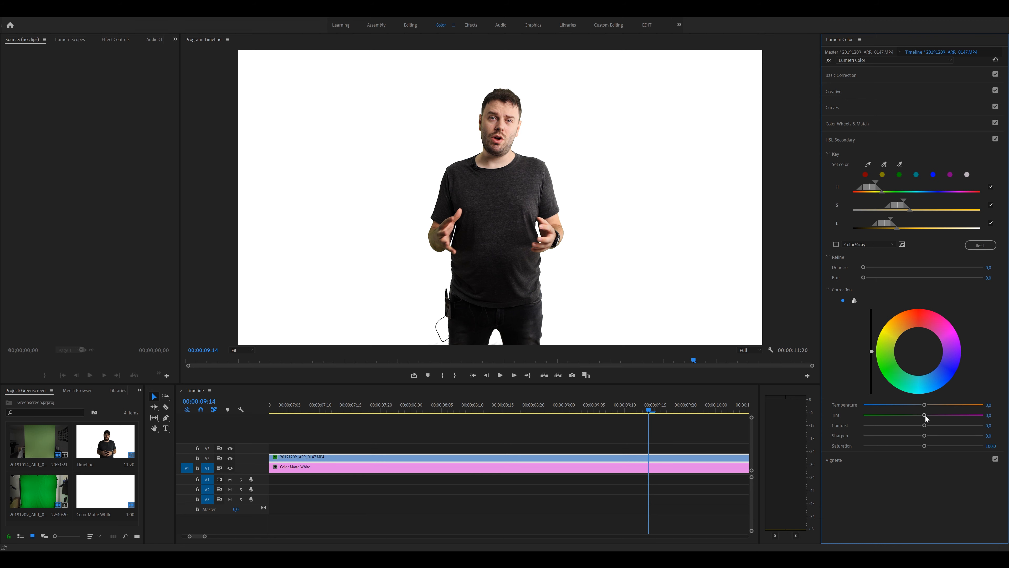
# Shift the HSL Secondary correction's Tint toward magenta to about 27 and save the project
pyautogui.moveTo(924, 414); pyautogui.dragTo(917, 415)
pyautogui.moveTo(928, 419); pyautogui.dragTo(928, 416)
pyautogui.click(840, 138)
pyautogui.click(840, 139)
pyautogui.hotkey('ctrl', 's')
# Scrub the timeline across the end of the first keyed clip to review the result
pyautogui.scroll(-8, 637, 450)
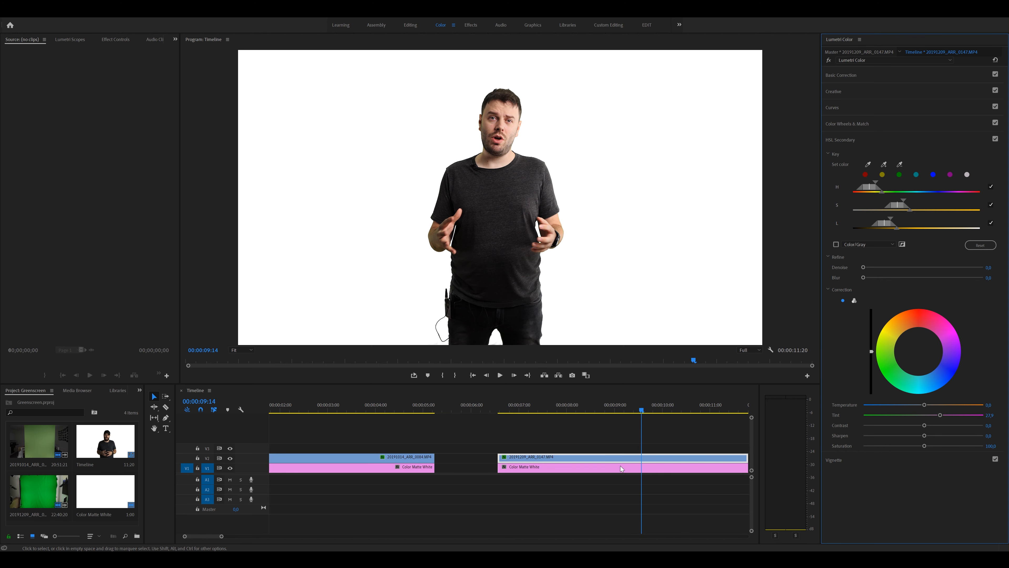
pyautogui.moveTo(295, 404); pyautogui.dragTo(494, 404)
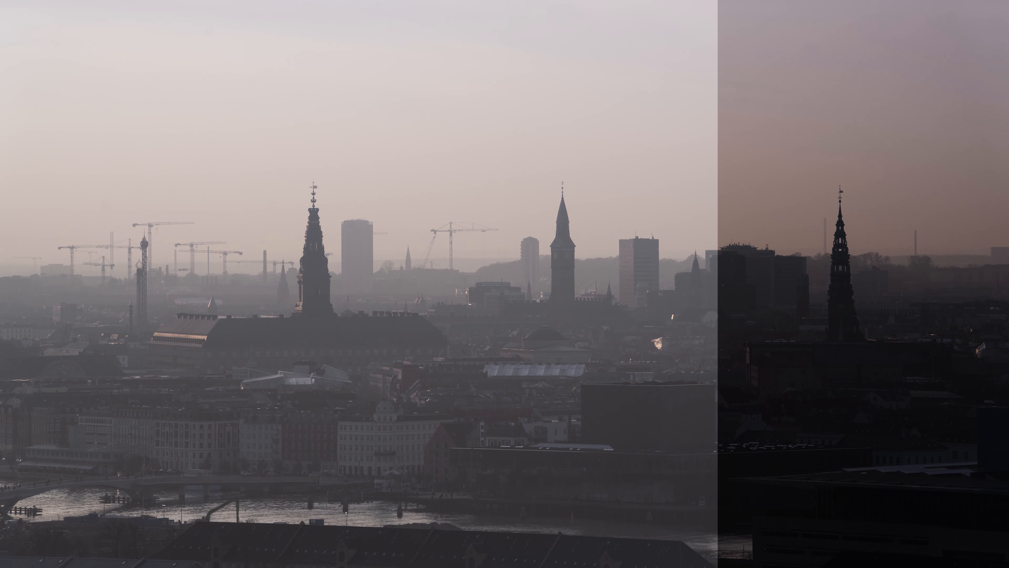